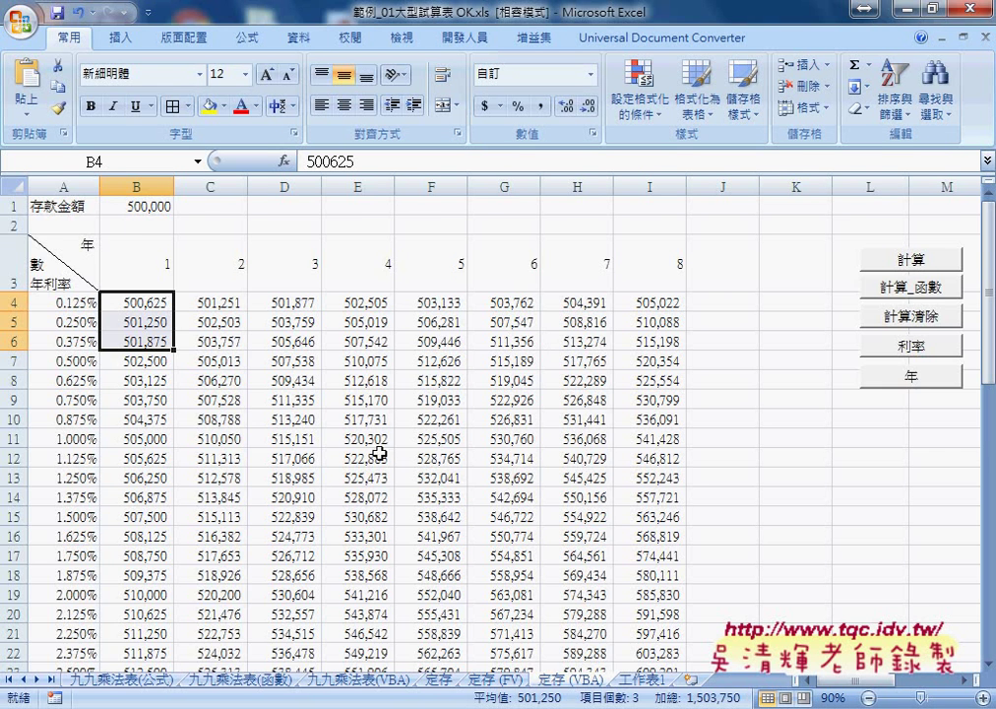
# Select A4 and clear the calculated values in B4:I22 with the 計算清除 button
pyautogui.scroll(-3, 319, 474)
pyautogui.scroll(3, 315, 477)
pyautogui.click(75, 305)
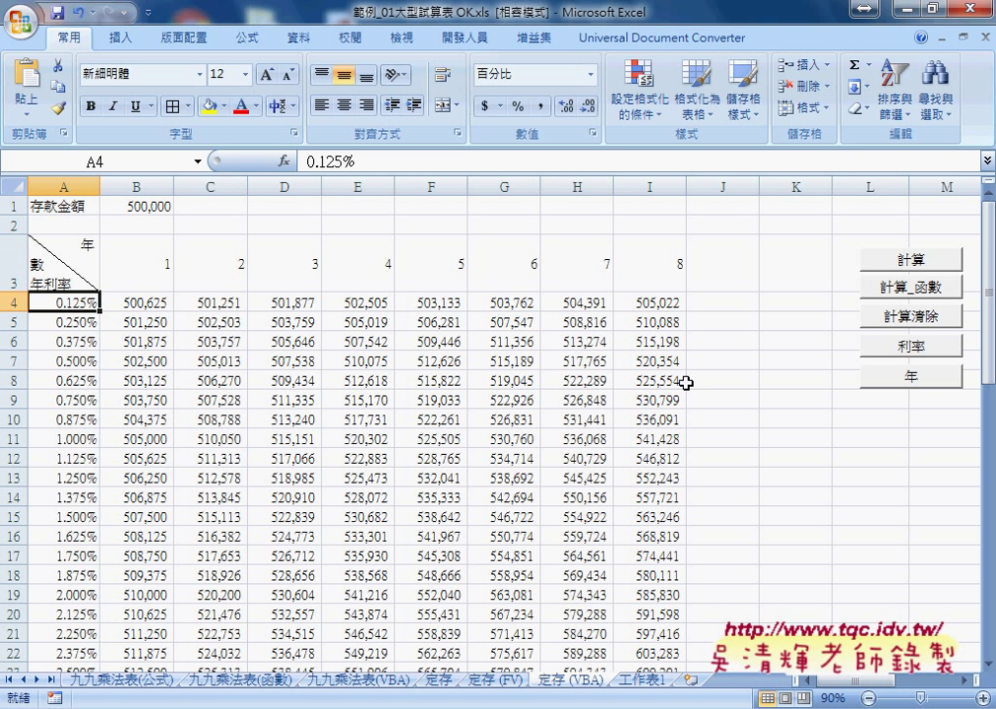
pyautogui.click(926, 319)
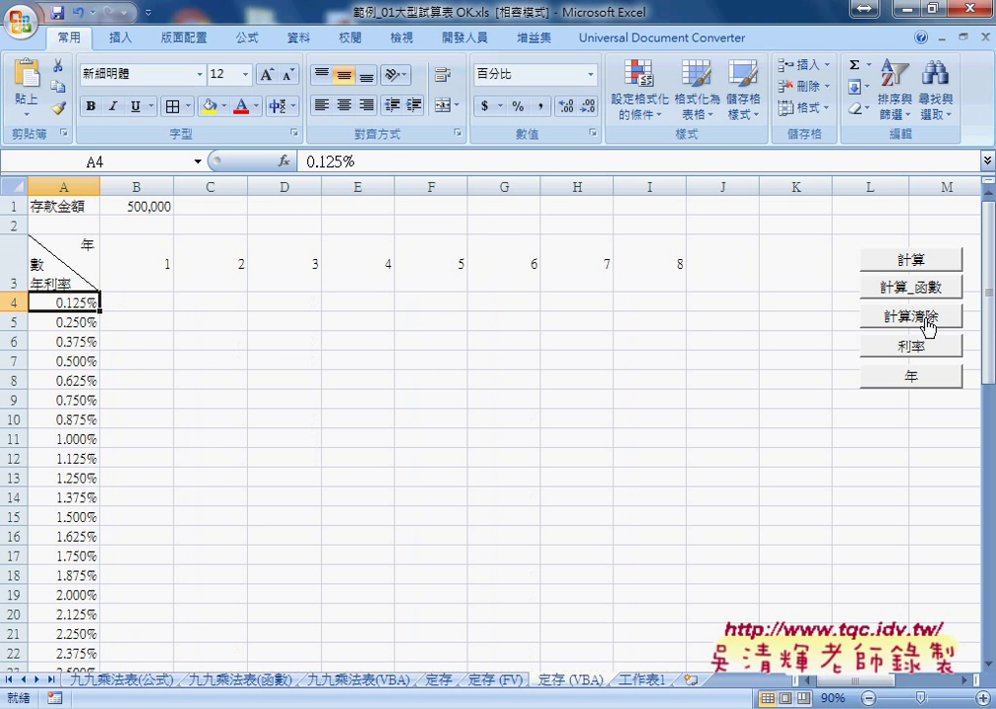
# Run the 計算 macro with a 600000 deposit, then select the first result cell B4
pyautogui.click(912, 260)
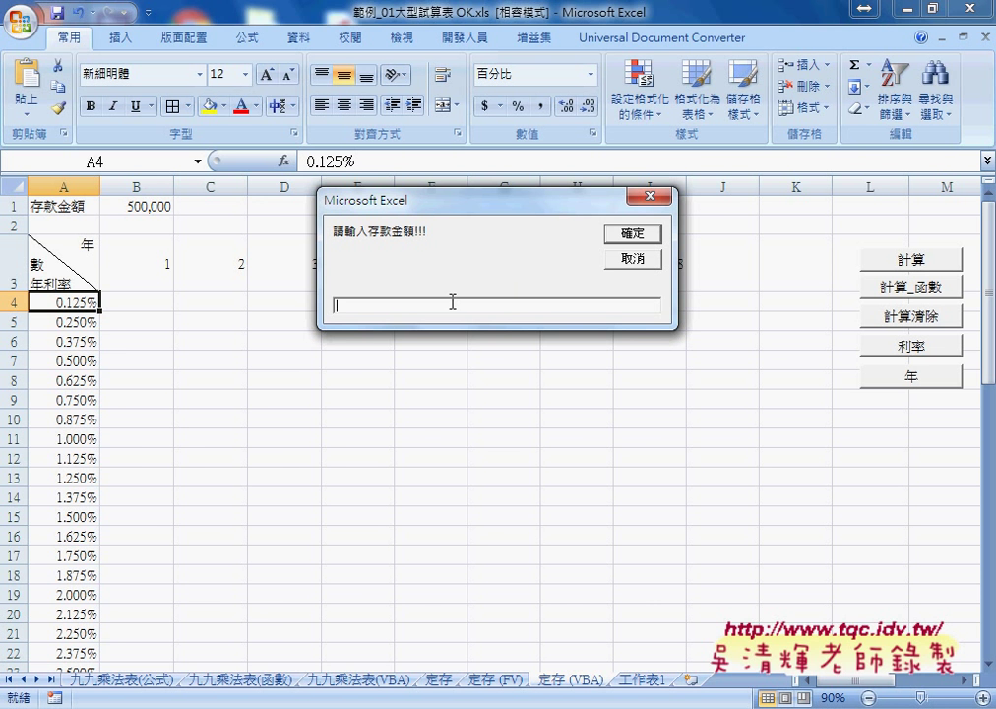
pyautogui.write('600000')
pyautogui.press('Return')
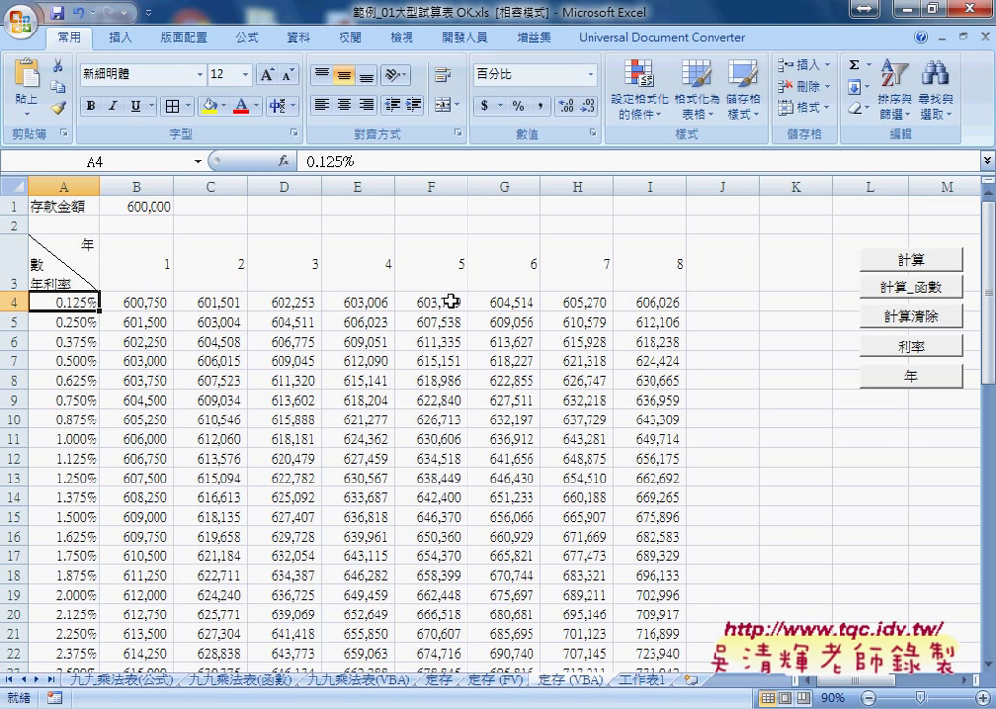
pyautogui.click(145, 307)
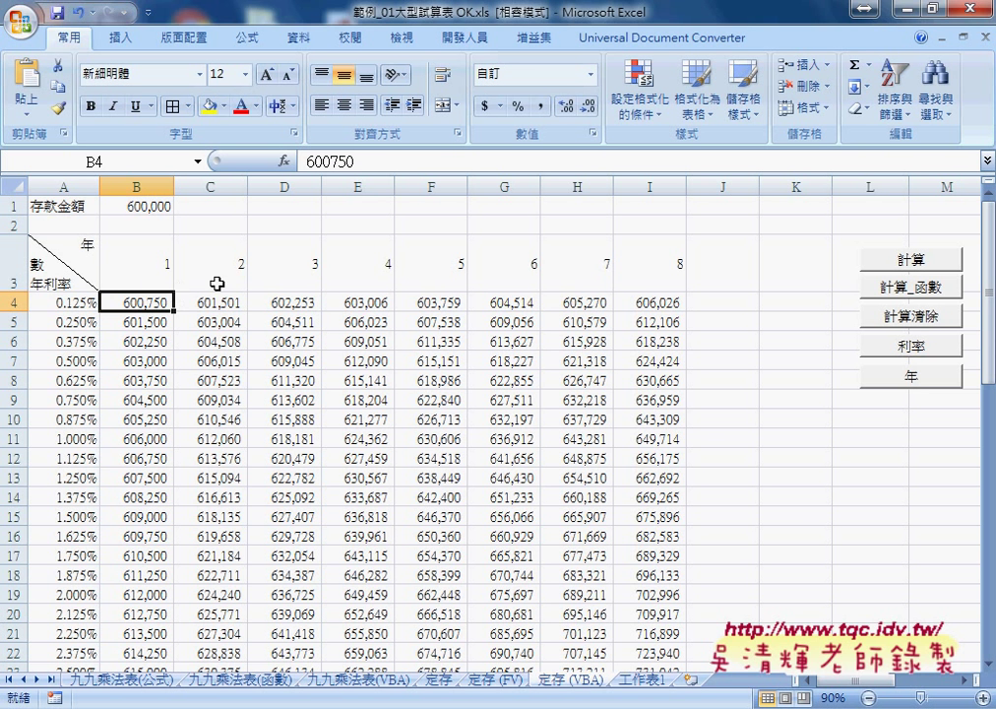
# Dismiss the 計算 button's context menu and switch to the 完成ex-04-大型試算表.xls workbook
pyautogui.rightClick(893, 273)
pyautogui.moveTo(827, 399)
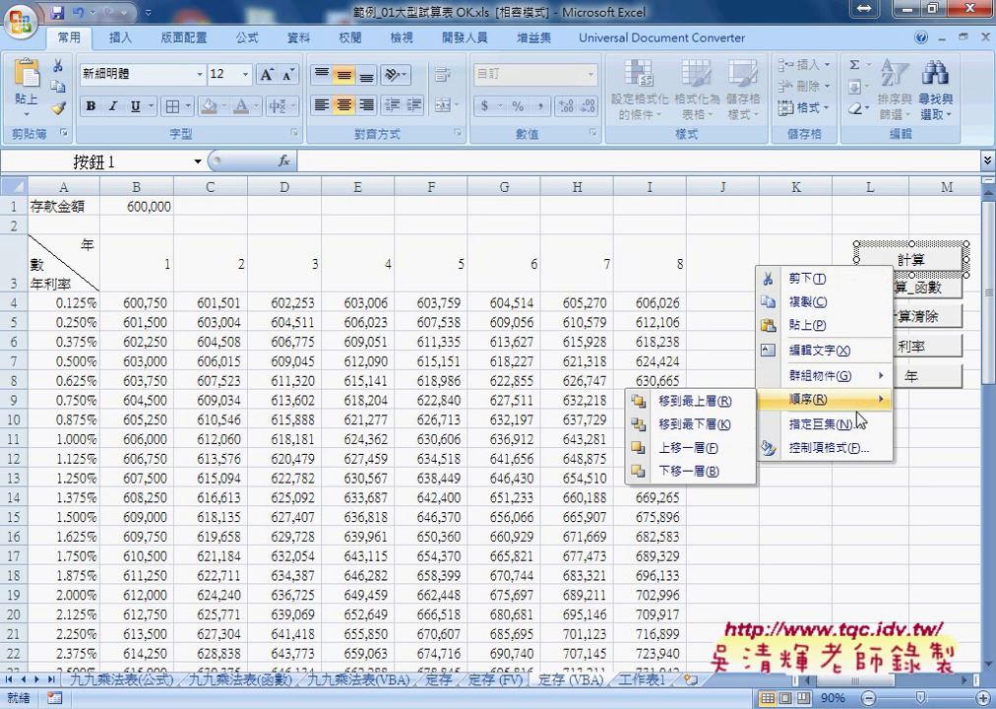
pyautogui.click(147, 305)
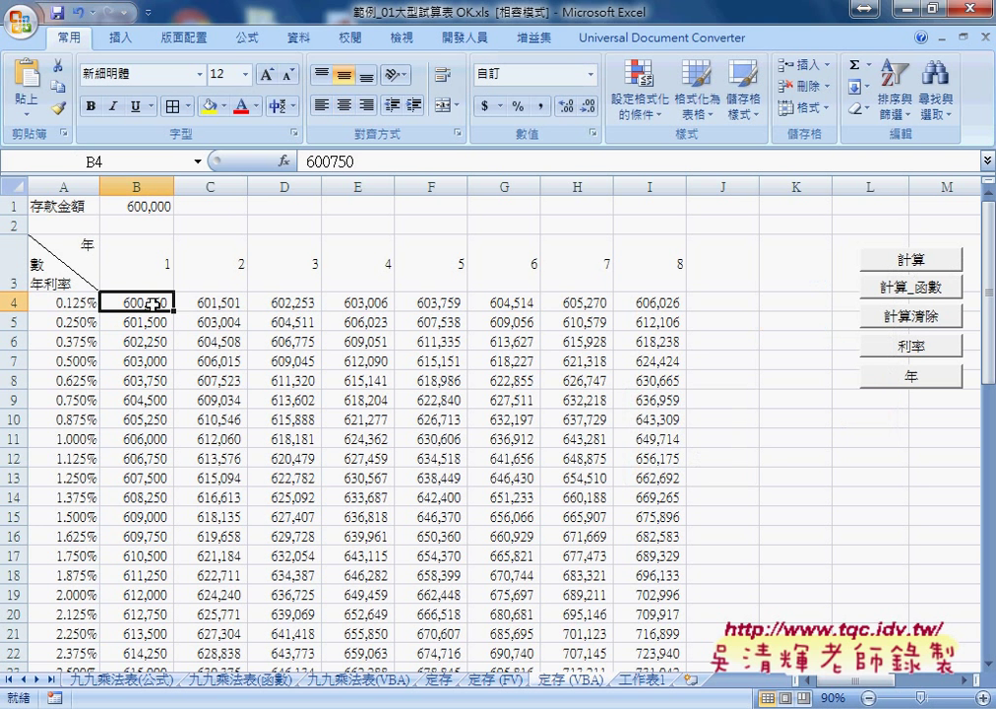
pyautogui.click(442, 681)
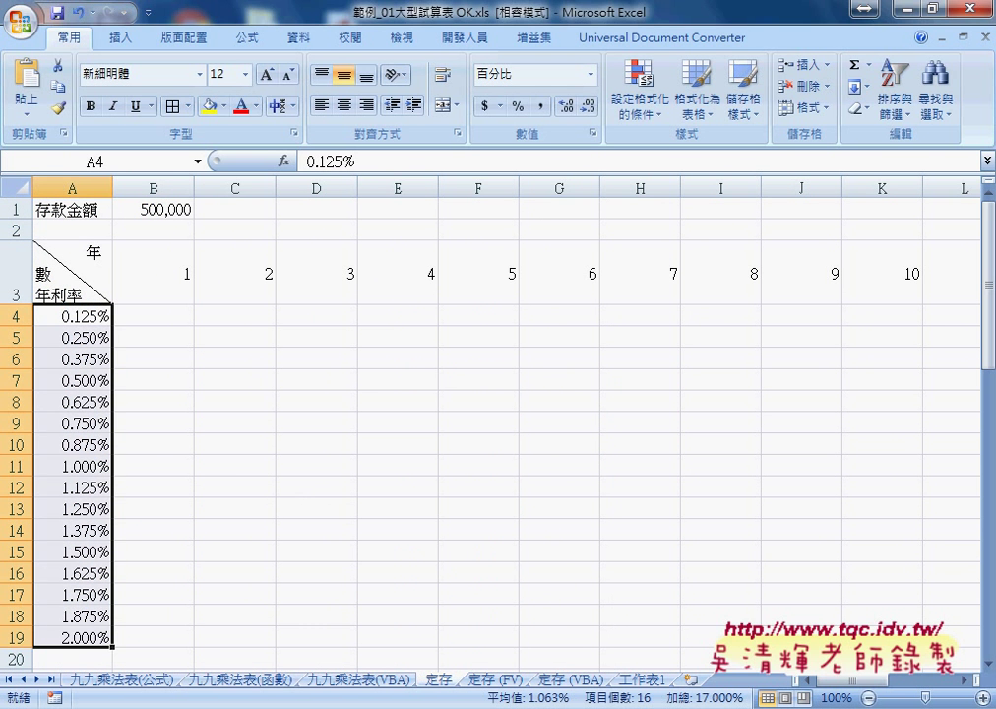
pyautogui.click(449, 707)
# Show 完成ex-04's 定存 sheet and inspect B4's formula =$B$1*(1+$A4)^B$3
pyautogui.click(552, 616)
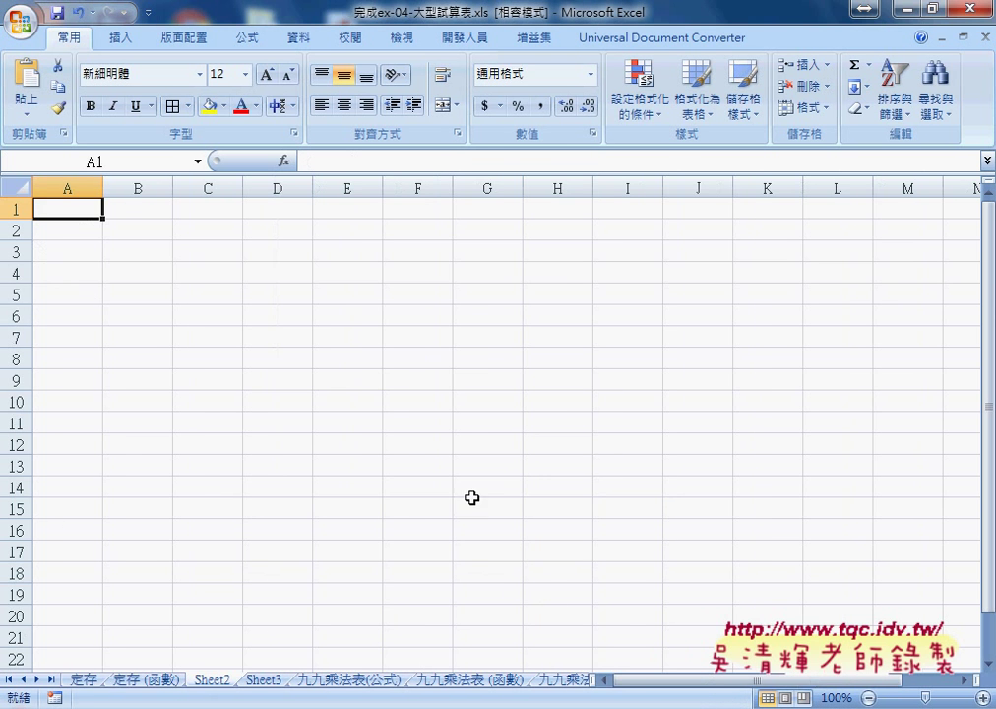
pyautogui.click(86, 682)
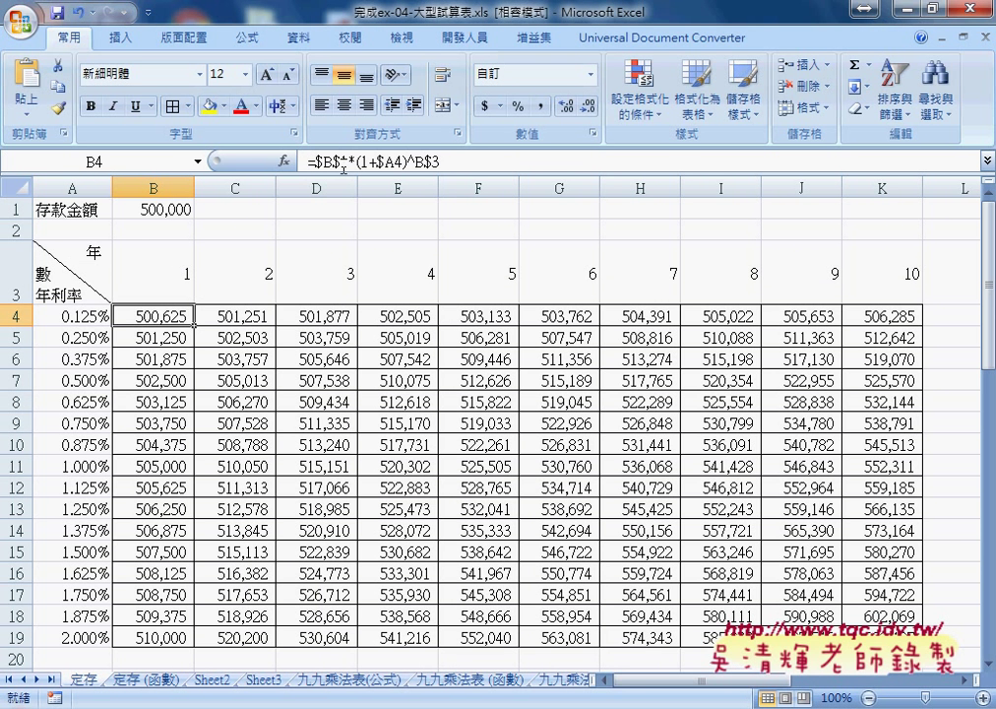
pyautogui.moveTo(440, 160); pyautogui.dragTo(307, 160)
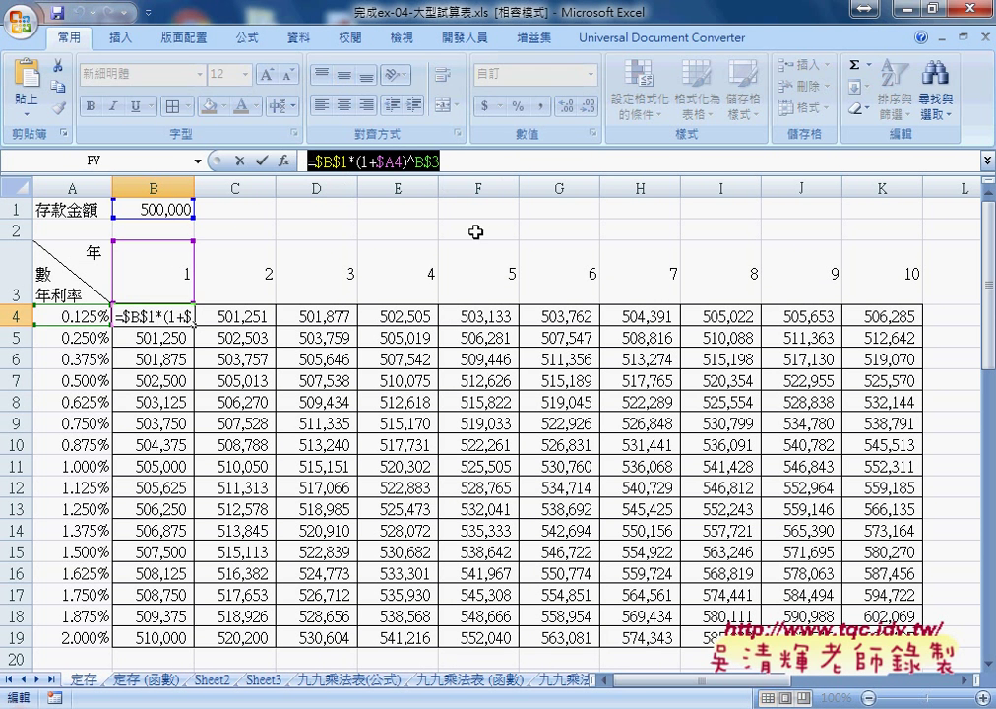
pyautogui.click(239, 160)
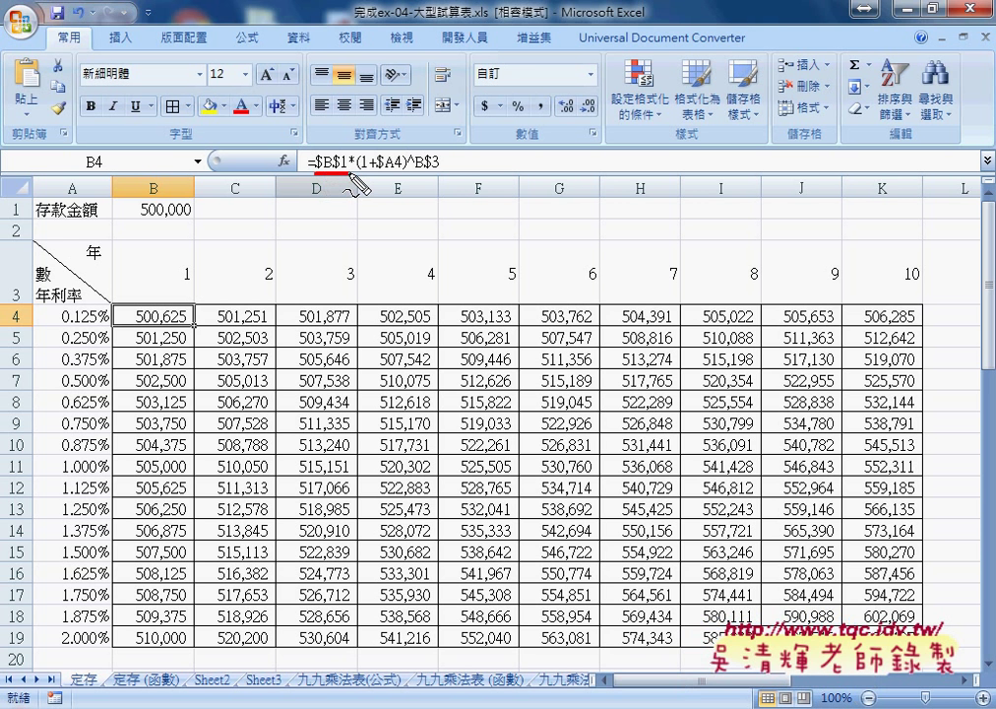
# Underline the $B$1, $A4 and B$3 references in the formula, then clear the marks
pyautogui.moveTo(317, 181); pyautogui.dragTo(349, 178)
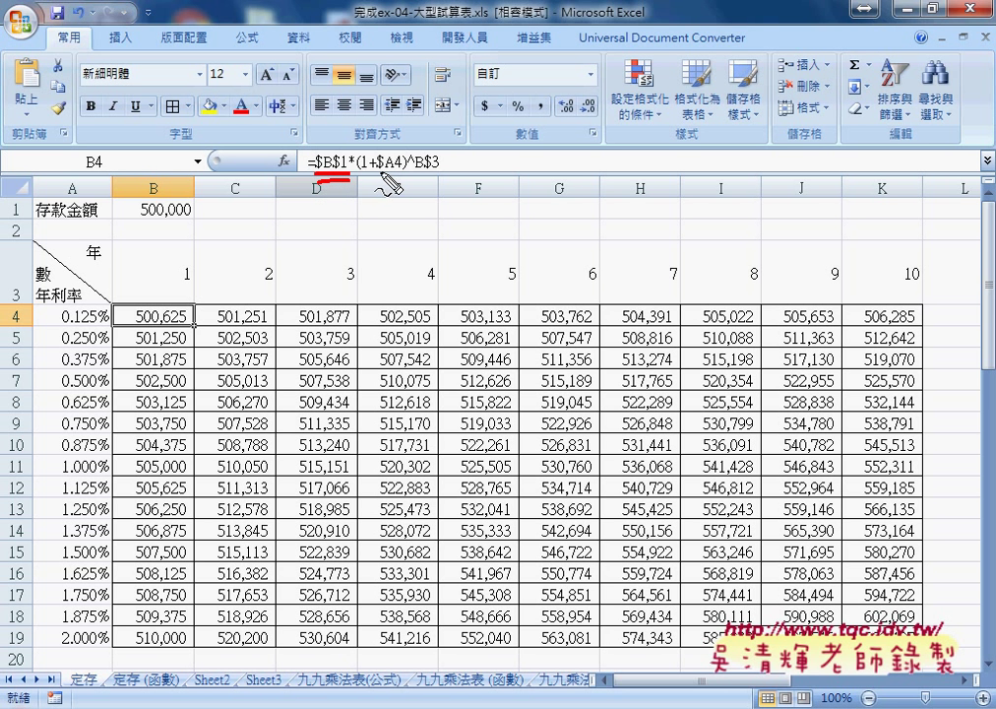
pyautogui.moveTo(380, 173); pyautogui.dragTo(398, 171)
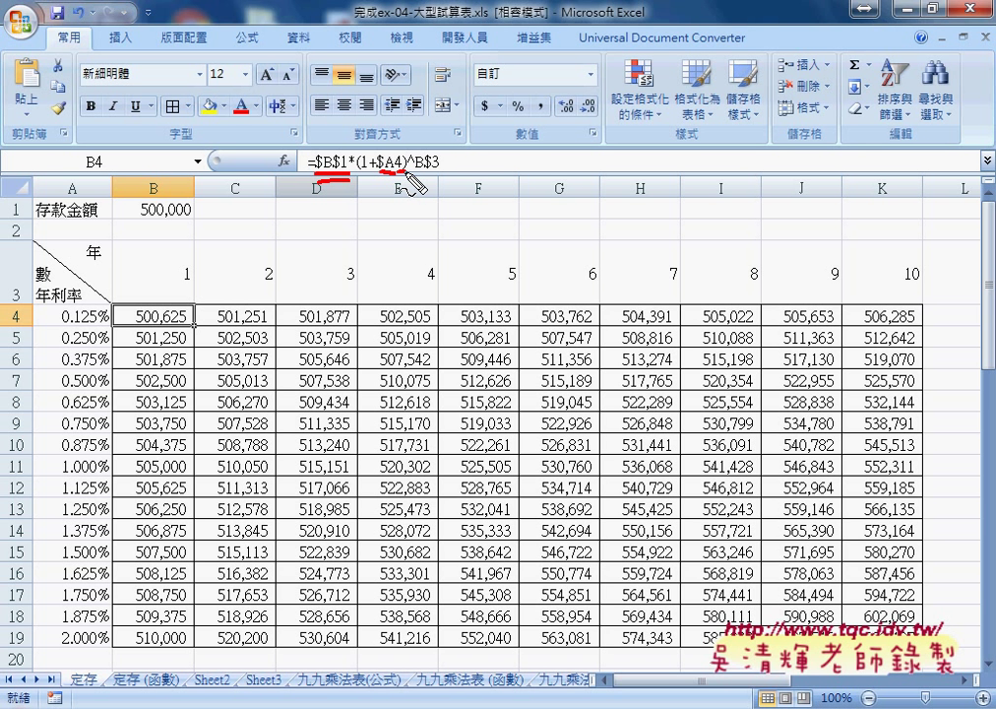
pyautogui.moveTo(426, 170); pyautogui.dragTo(439, 169)
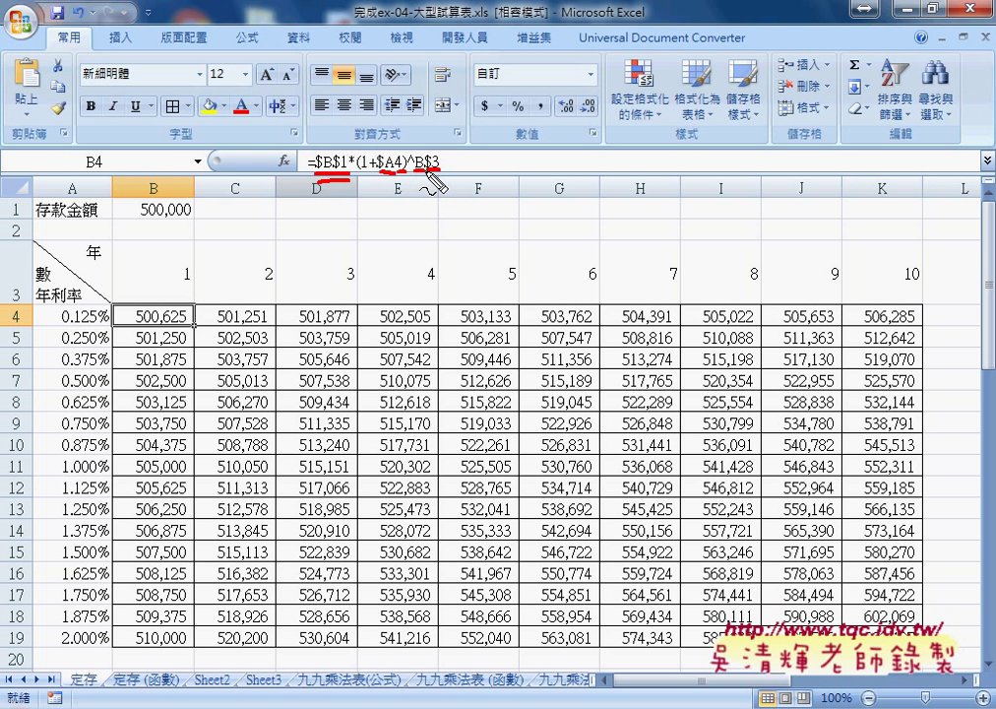
pyautogui.press('Escape')
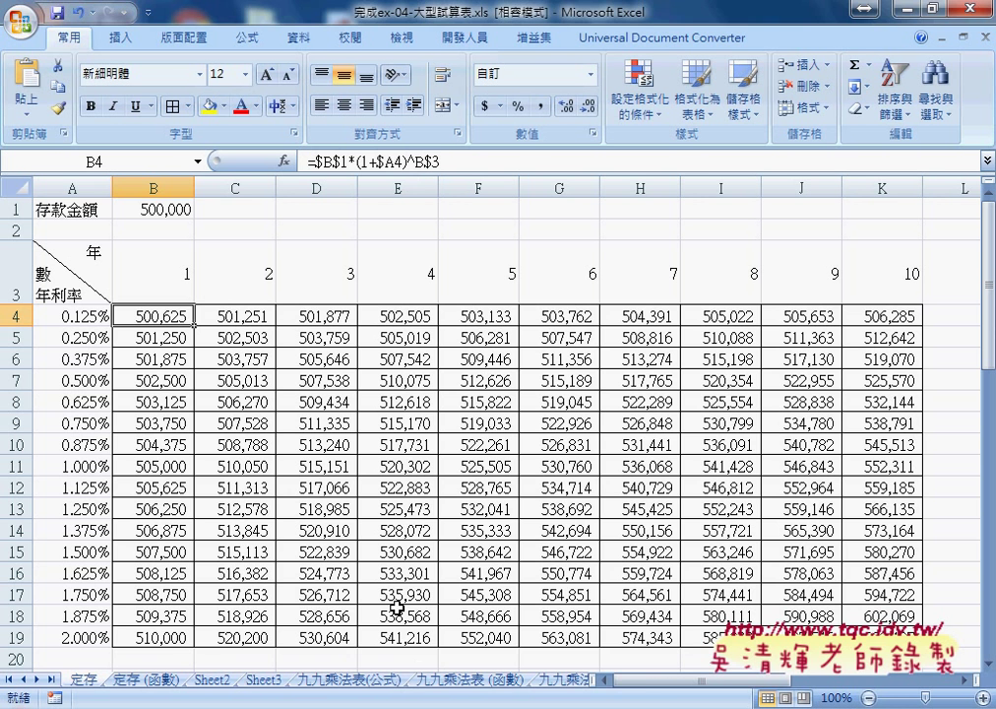
# Return to 範例_01's 定存 (VBA) sheet and edit the 計算 button's assigned macro
pyautogui.moveTo(447, 704)
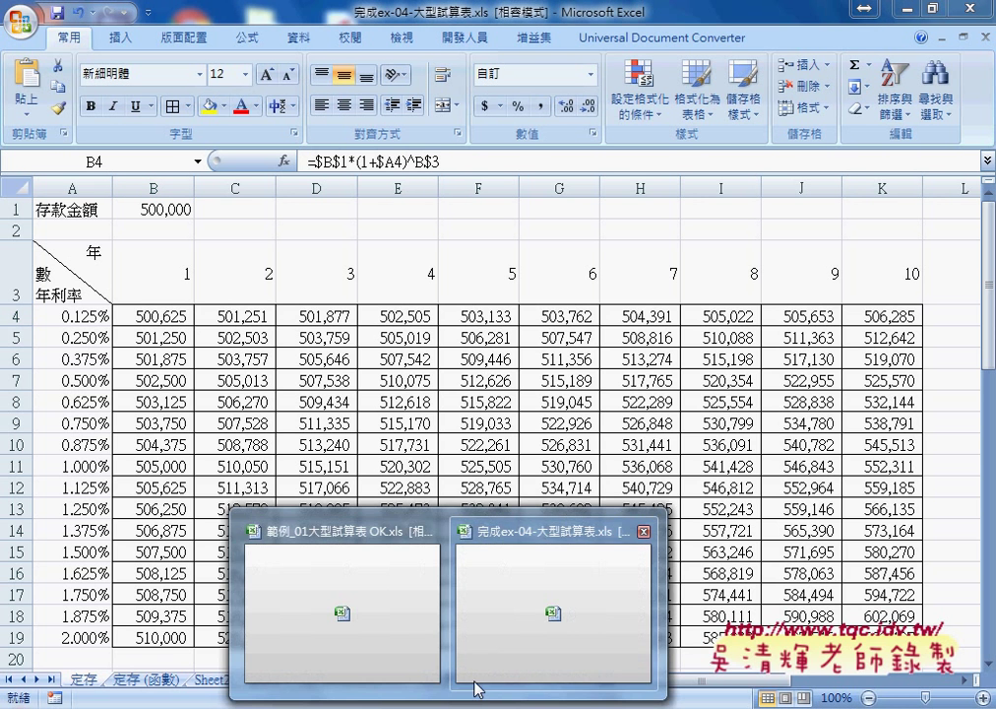
pyautogui.click(425, 623)
pyautogui.click(556, 689)
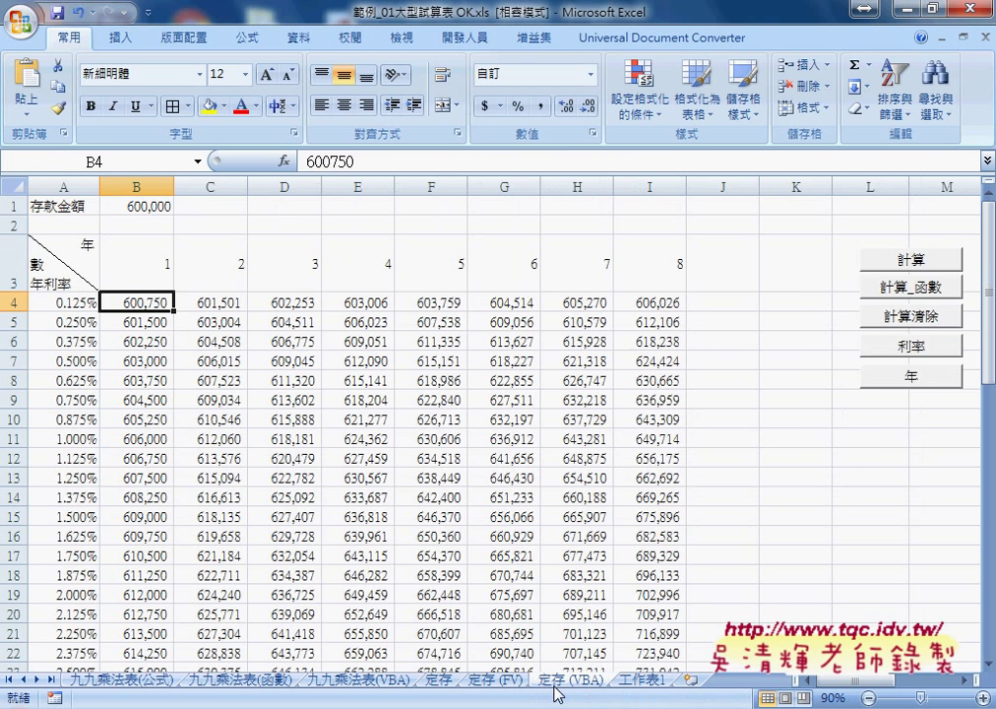
pyautogui.rightClick(886, 260)
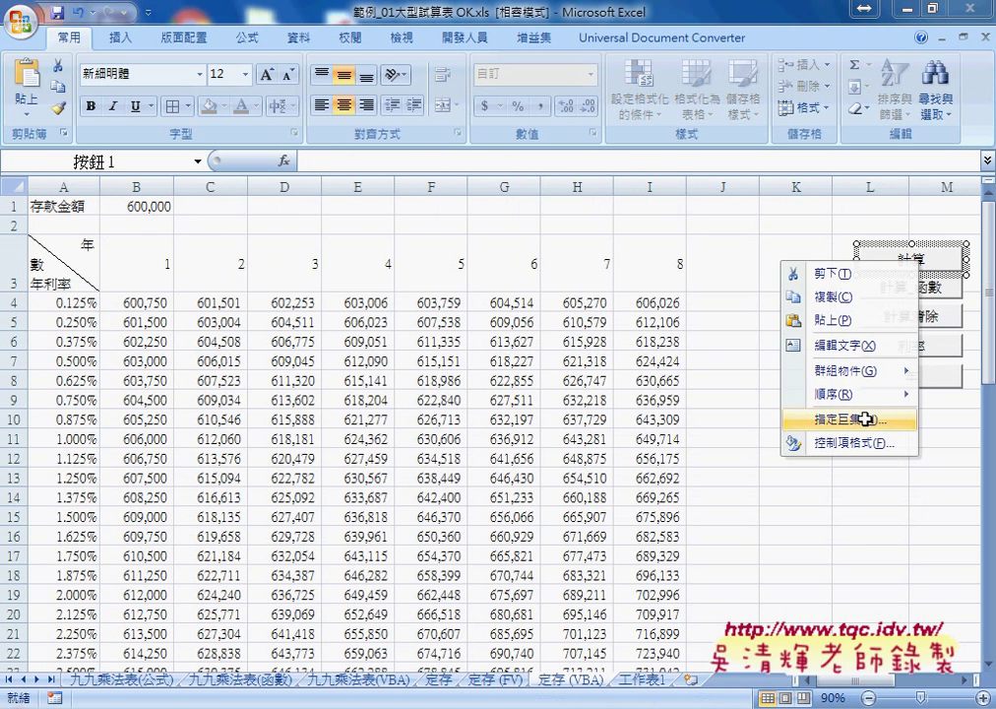
pyautogui.click(865, 420)
pyautogui.click(945, 292)
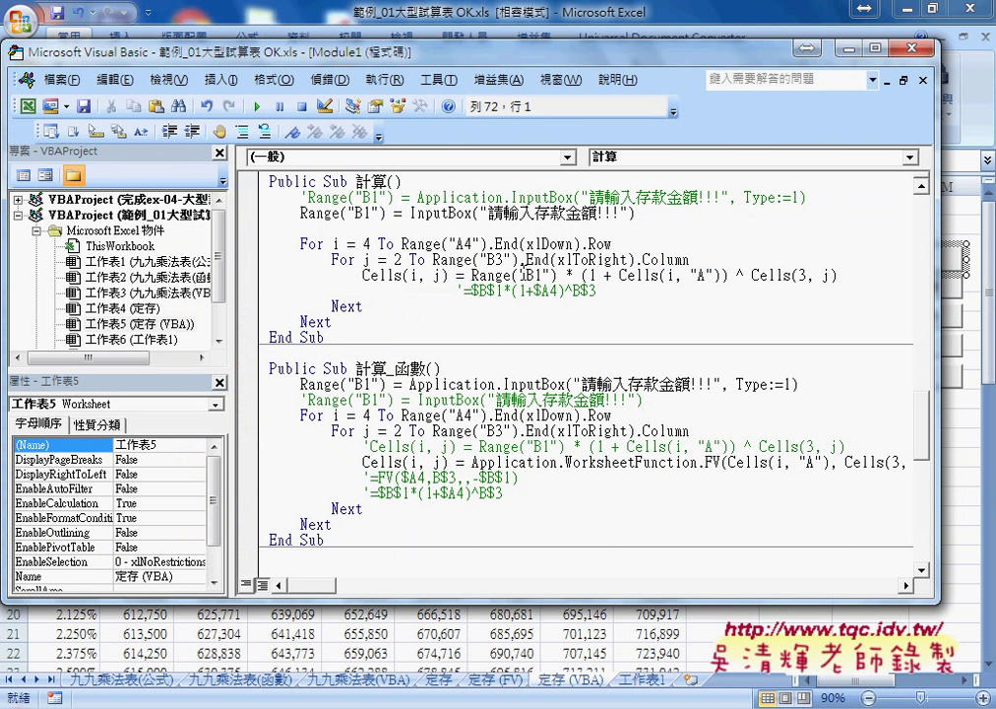
# Rearrange the editor panes and window, highlighting the InputBox call and its Range("B1") target
pyautogui.moveTo(300, 213); pyautogui.dragTo(387, 213)
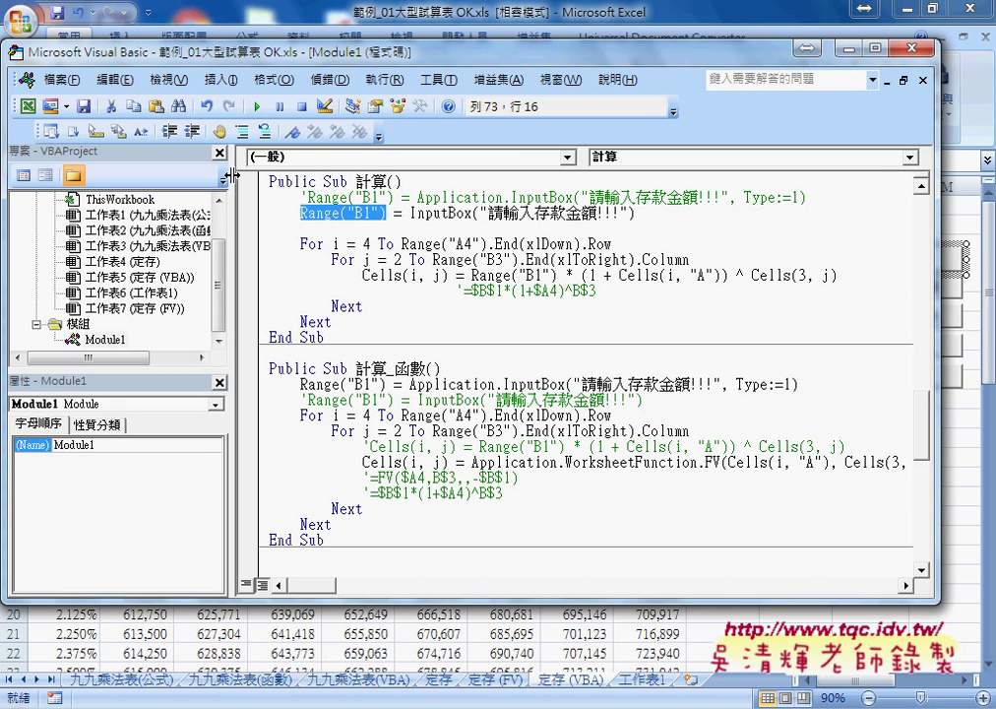
pyautogui.moveTo(230, 175); pyautogui.dragTo(148, 143)
pyautogui.moveTo(178, 58); pyautogui.dragTo(413, 137)
pyautogui.moveTo(540, 292); pyautogui.dragTo(761, 293)
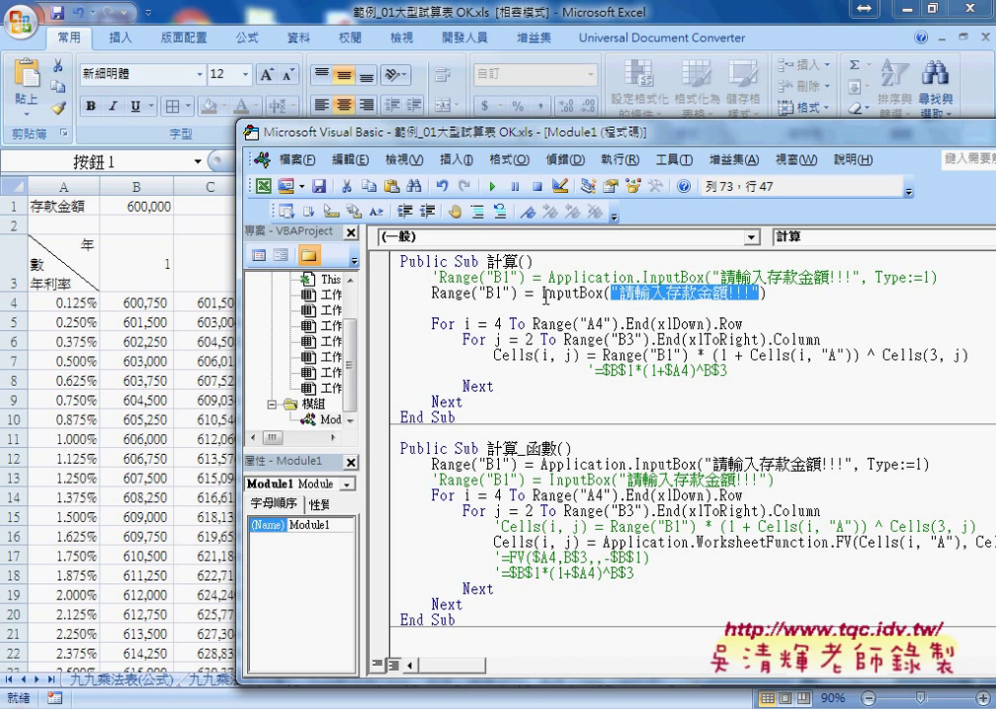
pyautogui.moveTo(540, 293); pyautogui.dragTo(761, 294)
pyautogui.moveTo(516, 294); pyautogui.dragTo(432, 294)
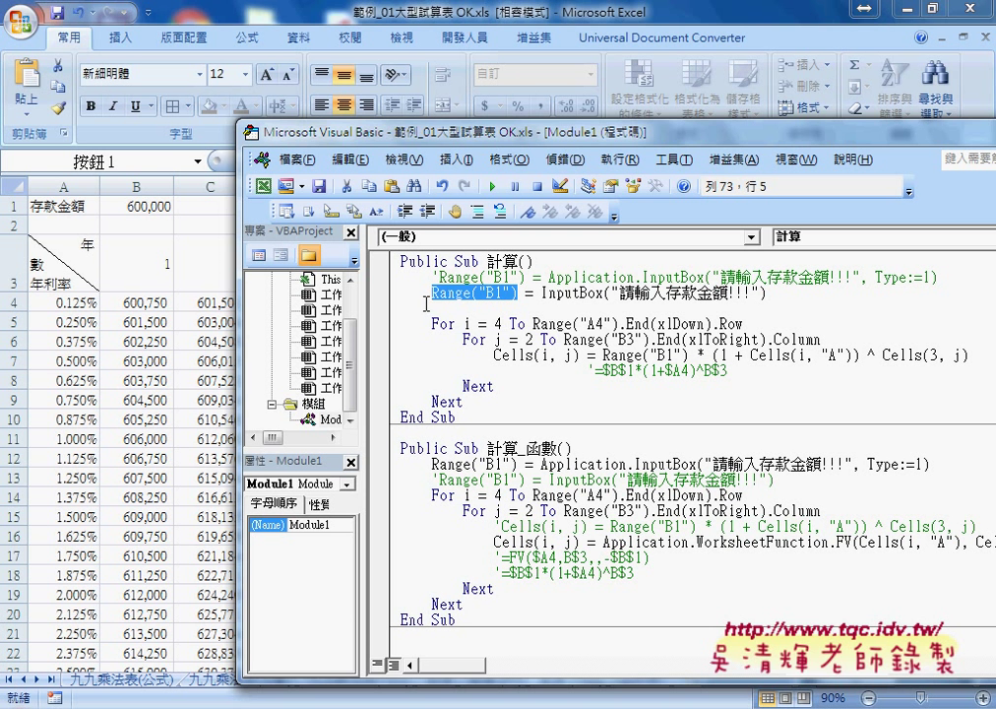
# Highlight the loop bounds (start row 4, last row, start column 2), then bring the worksheet forward at B3
pyautogui.doubleClick(497, 323)
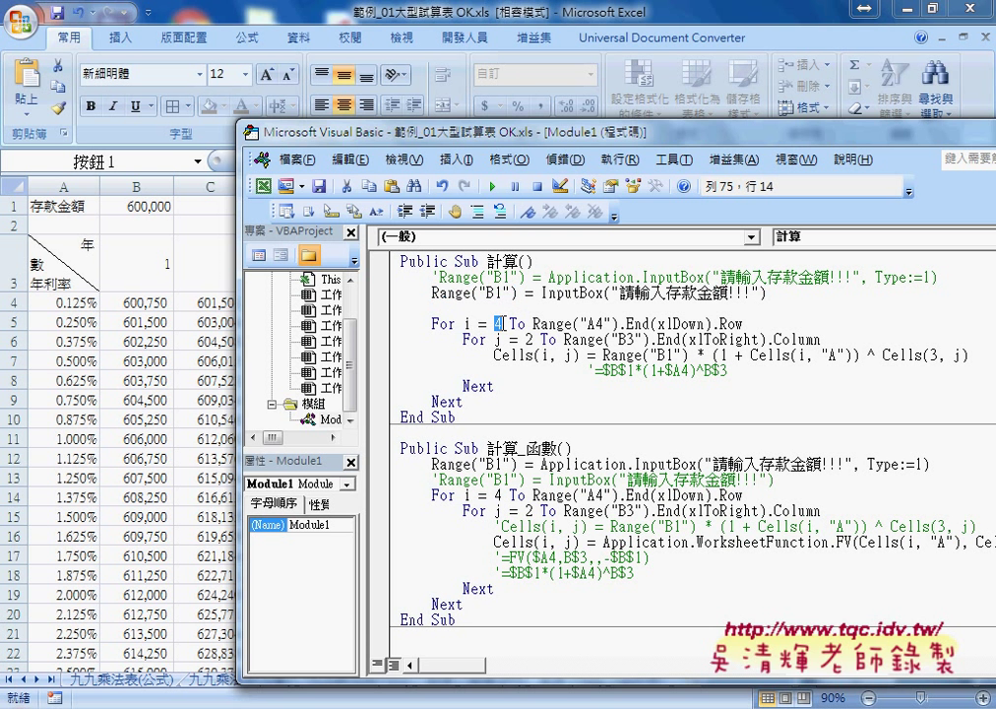
pyautogui.moveTo(533, 324); pyautogui.dragTo(753, 325)
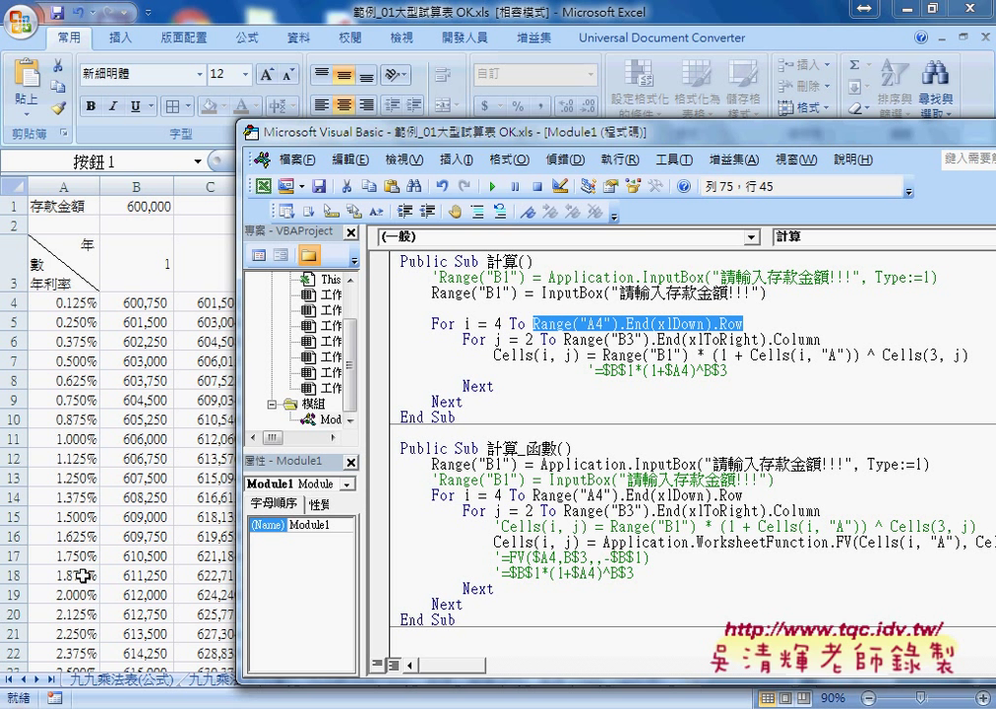
pyautogui.doubleClick(530, 338)
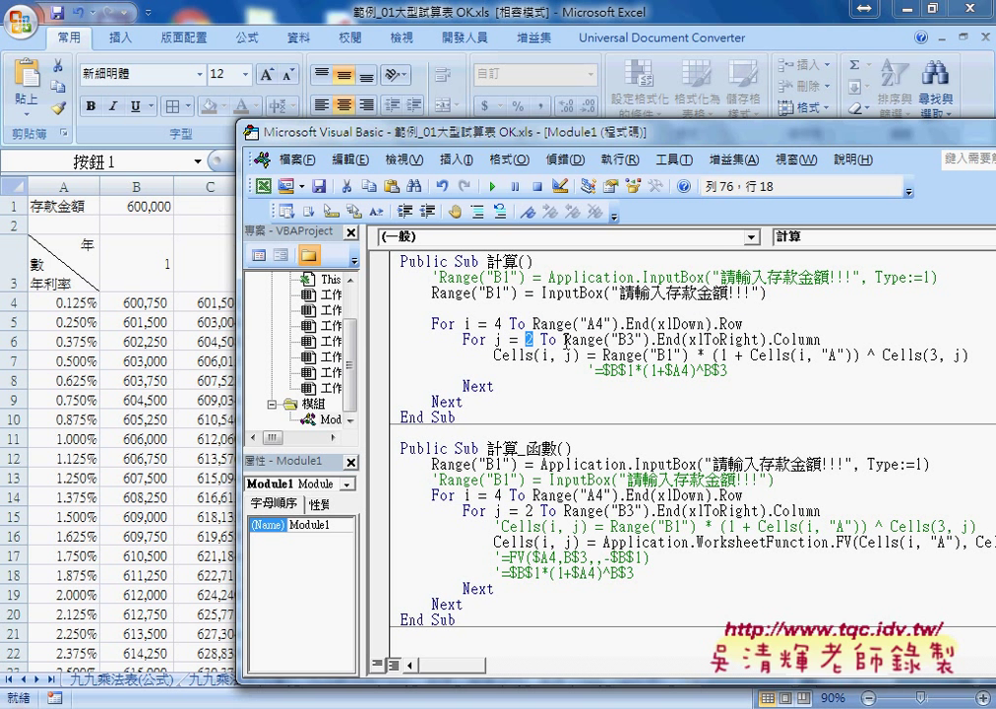
pyautogui.click(143, 263)
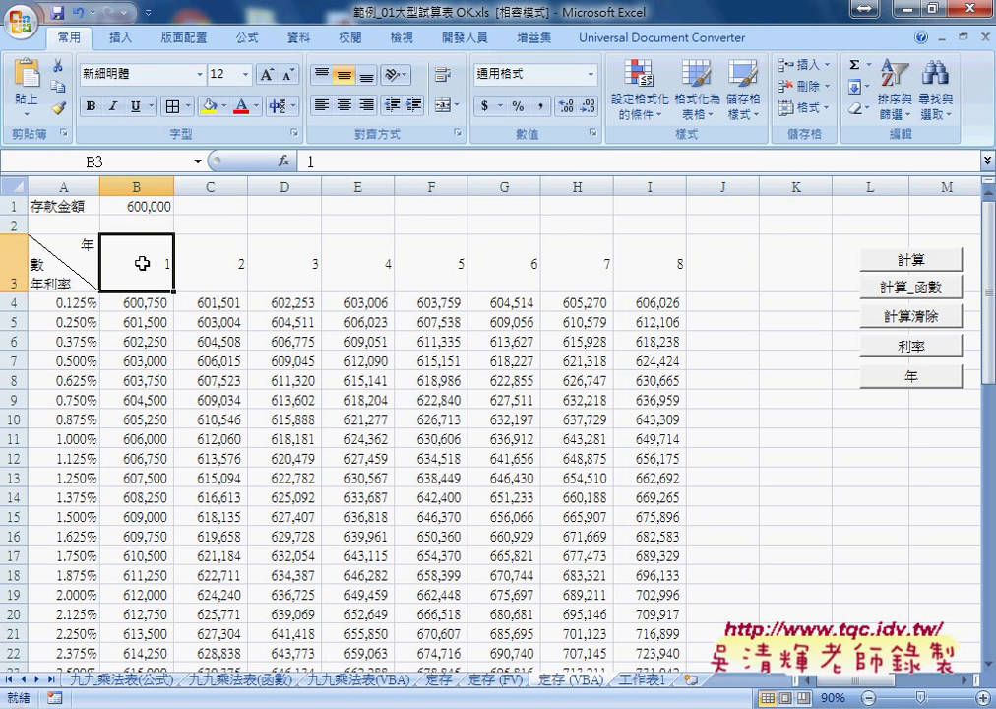
# Bring the editor back and mark Range("B1") as the code equivalent of $B$1
pyautogui.hotkey('alt', 'F11')
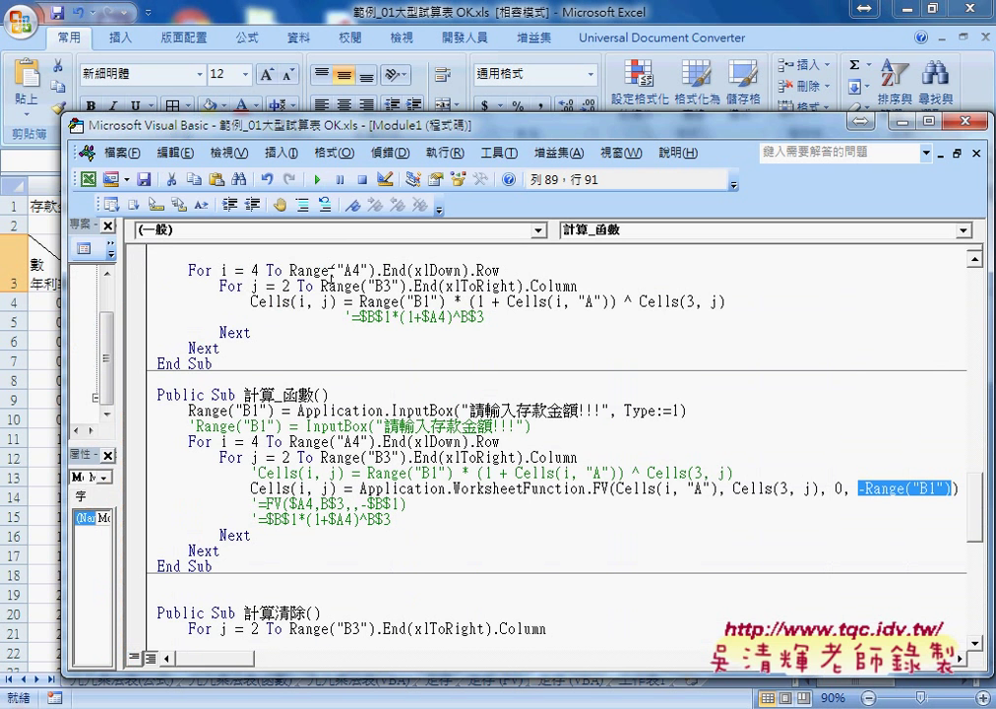
pyautogui.moveTo(383, 129)
pyautogui.mouseDown()
pyautogui.moveTo(482, 106)
pyautogui.moveTo(526, 112)
pyautogui.mouseUp()
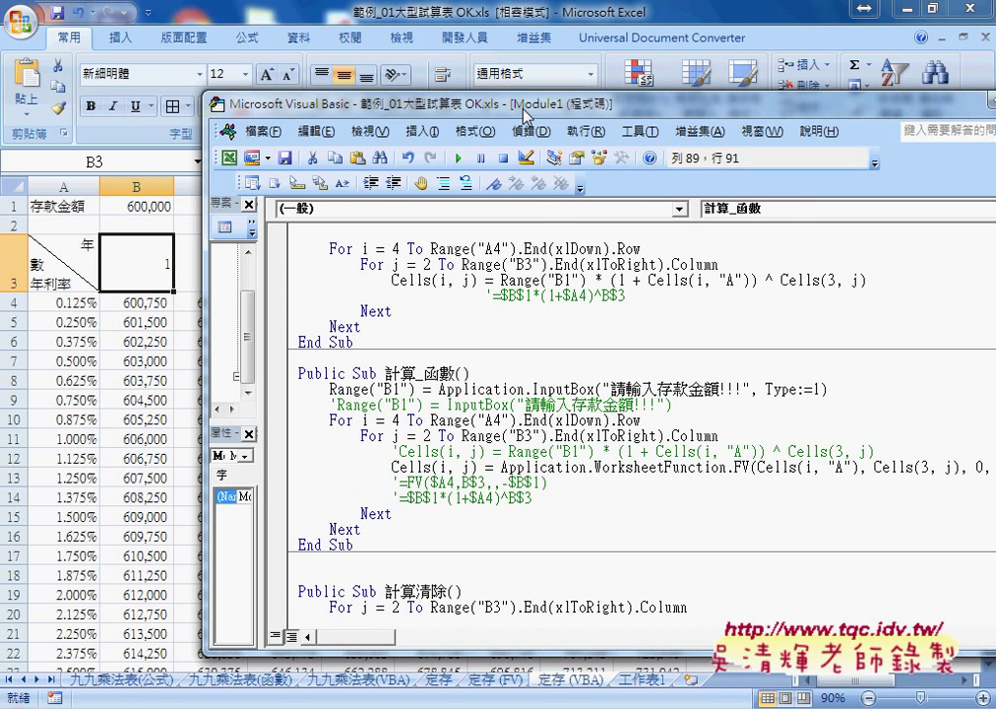
pyautogui.click(498, 295)
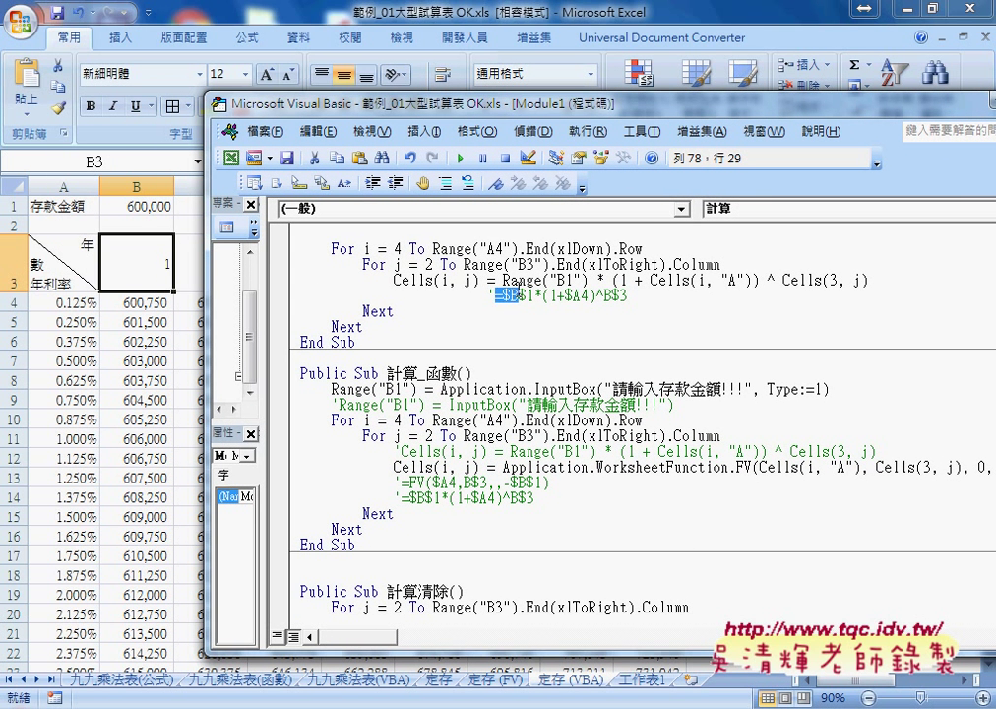
pyautogui.moveTo(503, 295); pyautogui.dragTo(535, 295)
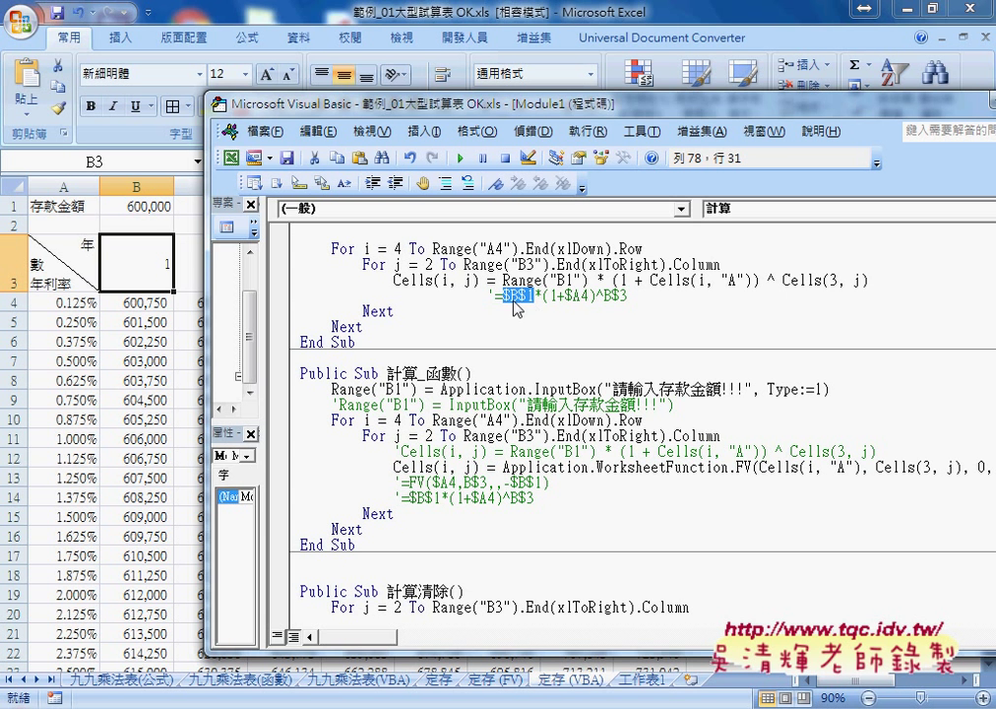
pyautogui.moveTo(502, 280); pyautogui.dragTo(589, 280)
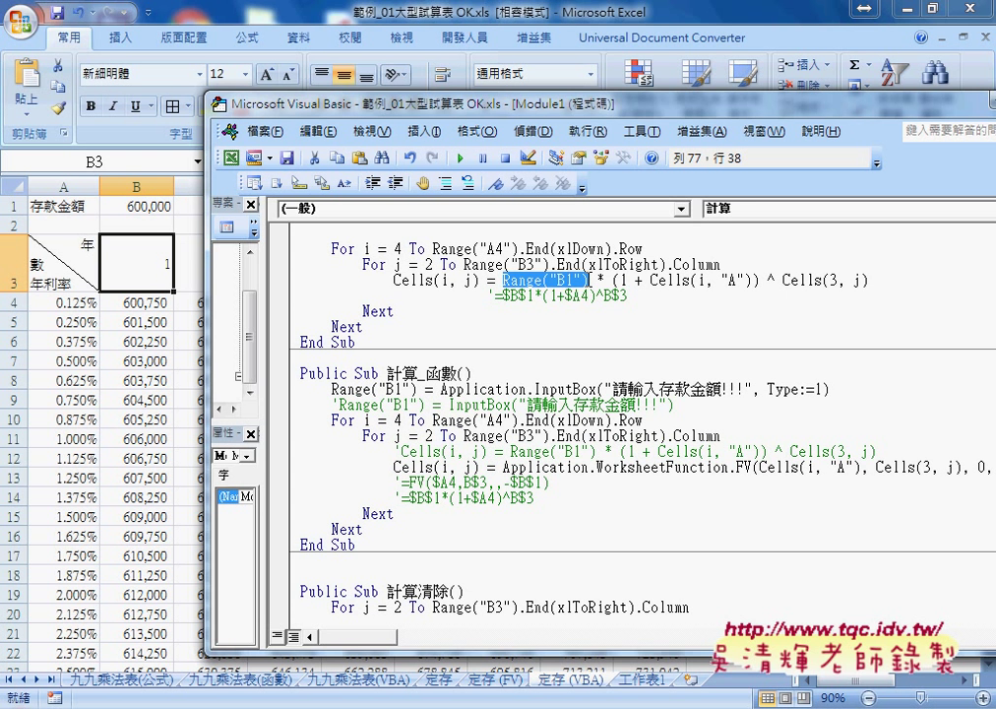
pyautogui.moveTo(534, 295); pyautogui.dragTo(504, 295)
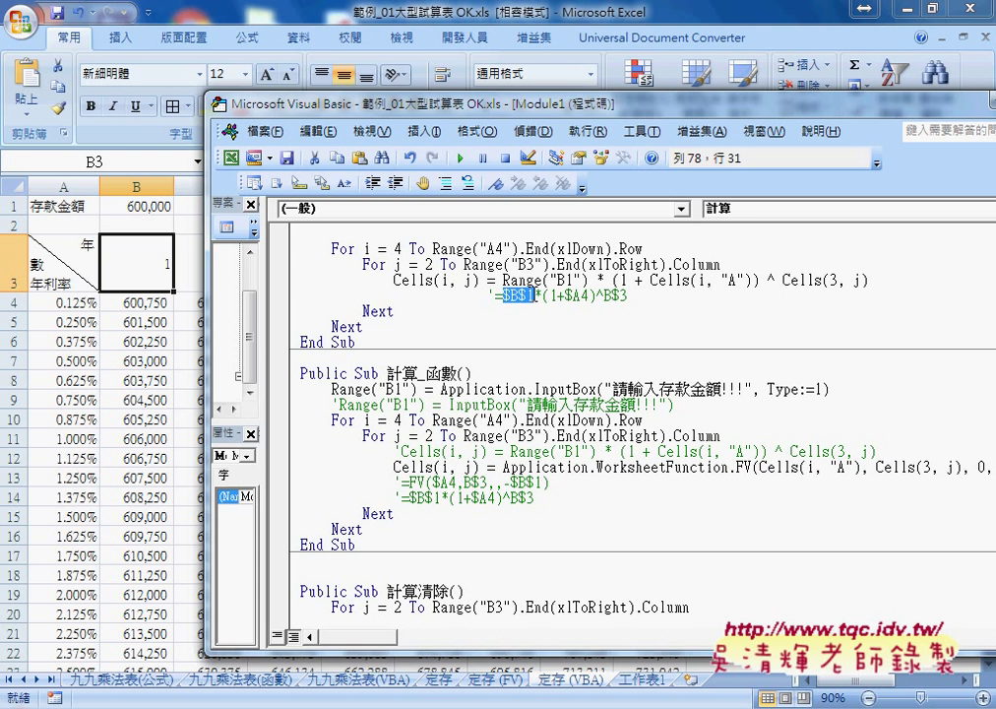
pyautogui.moveTo(526, 296); pyautogui.dragTo(530, 297)
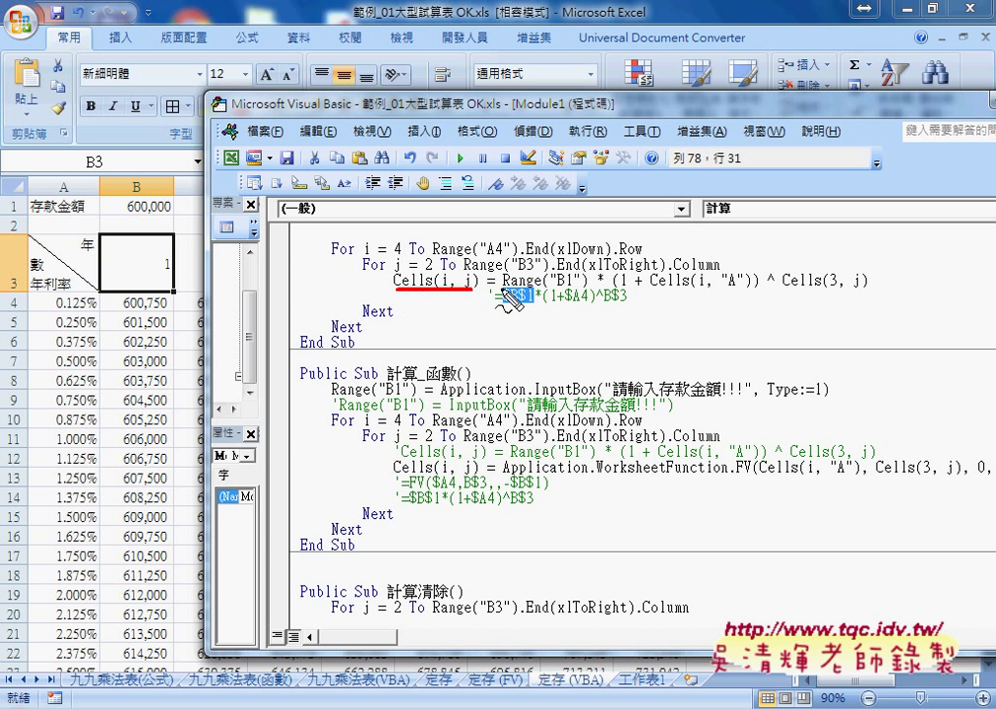
pyautogui.moveTo(502, 297); pyautogui.dragTo(588, 301)
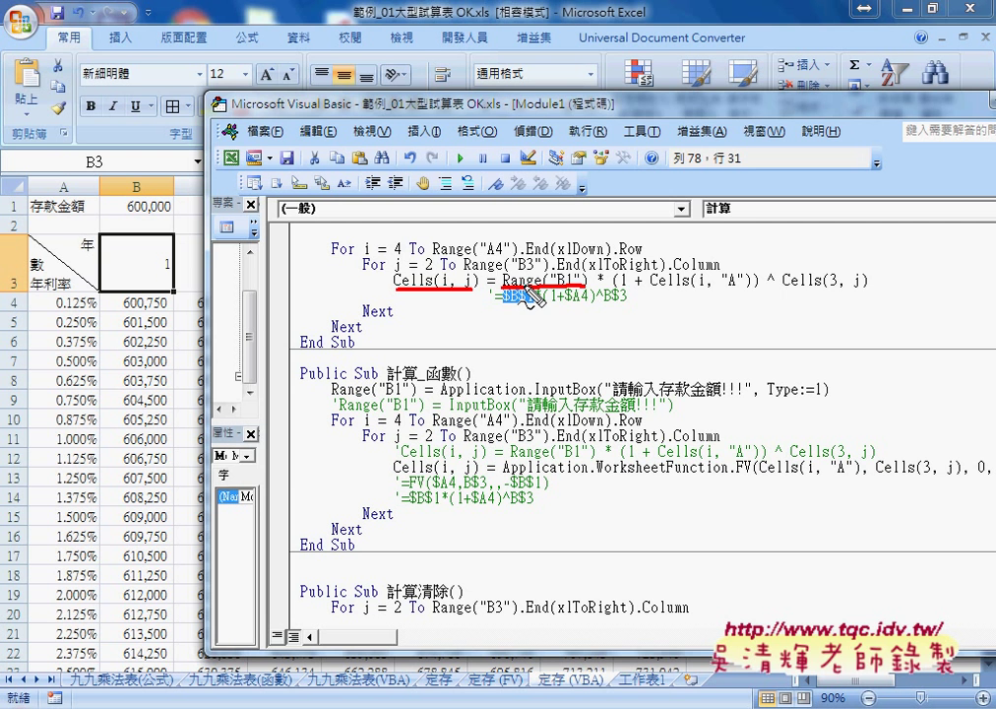
# Mark how $A4 maps to Cells(i, "A") and B$3 to Cells(3, j), then clear marks and return to the sheet
pyautogui.moveTo(567, 306); pyautogui.dragTo(583, 304)
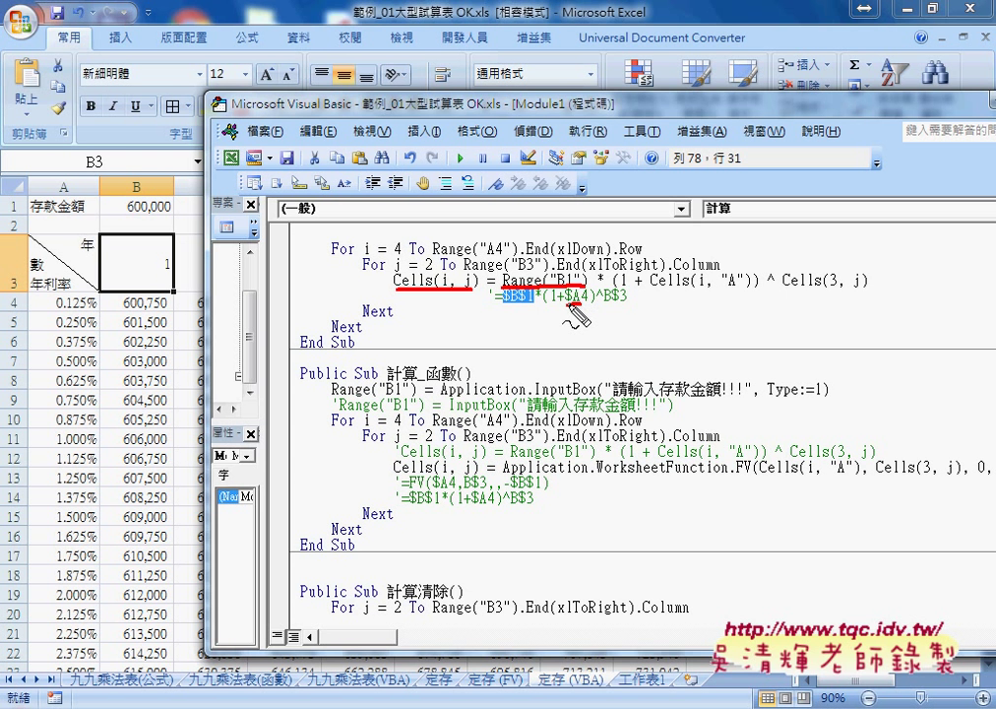
pyautogui.moveTo(650, 288); pyautogui.dragTo(689, 289)
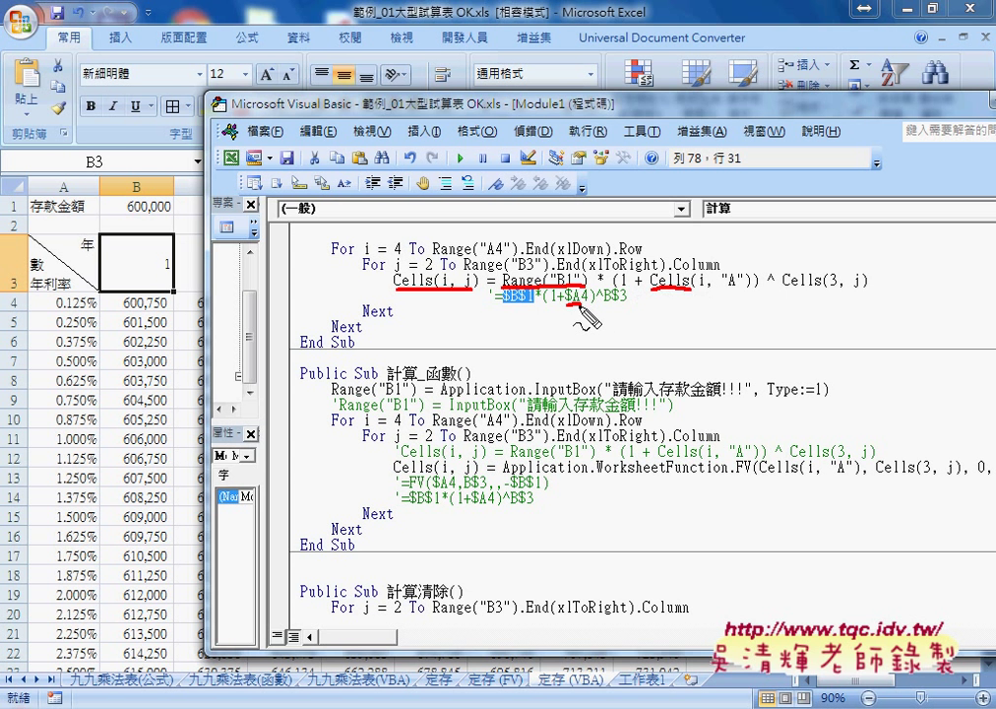
pyautogui.moveTo(722, 289); pyautogui.dragTo(753, 288)
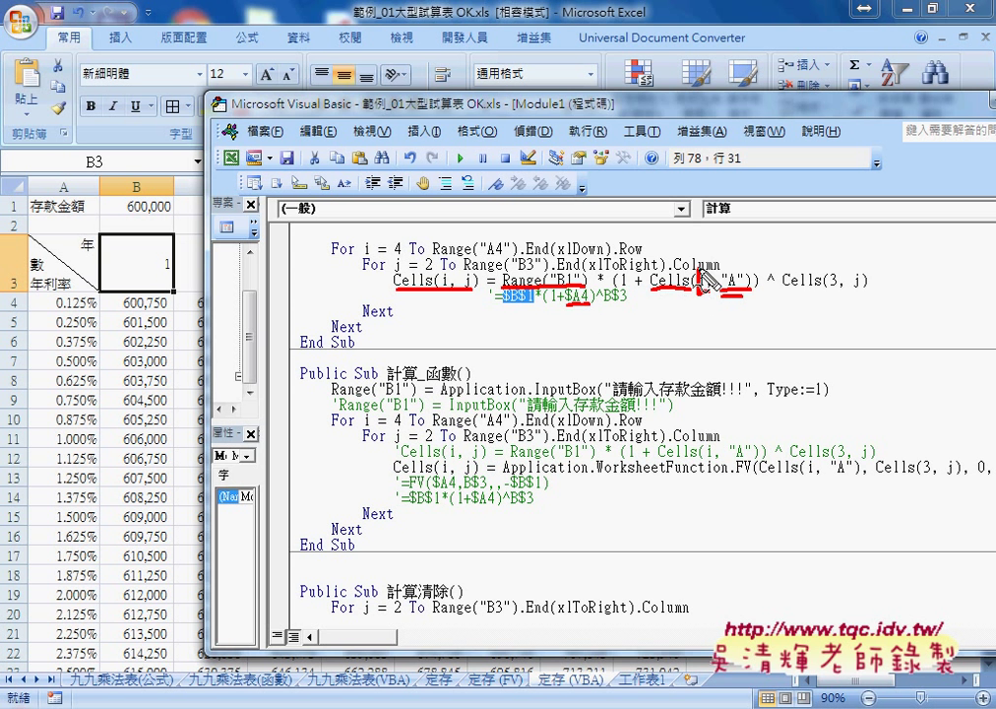
pyautogui.moveTo(699, 272); pyautogui.dragTo(708, 293)
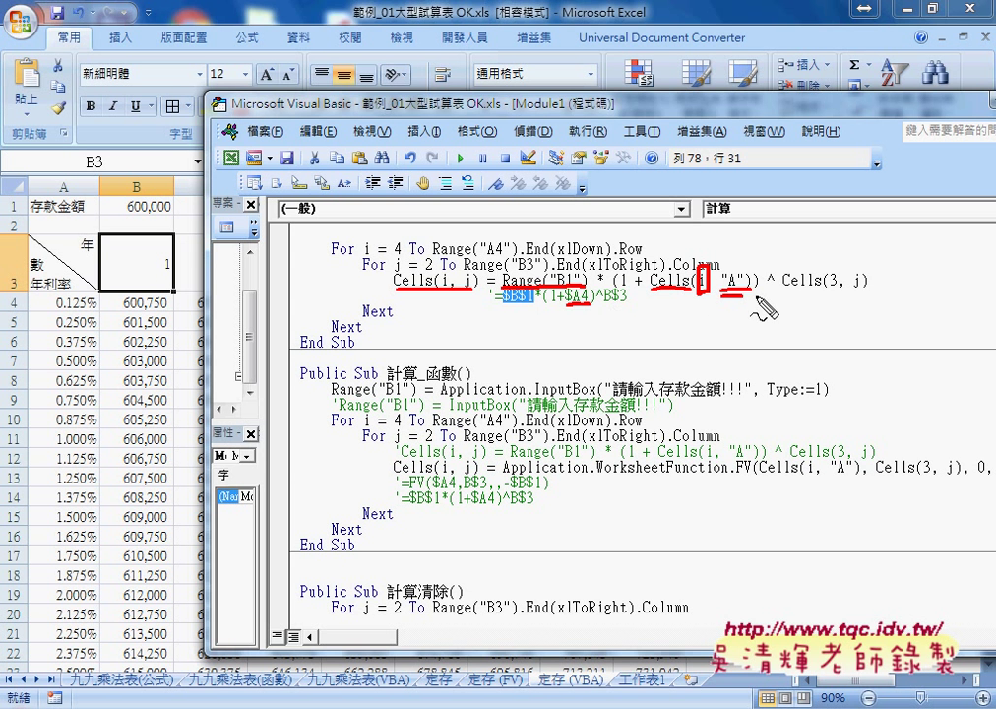
pyautogui.moveTo(761, 290); pyautogui.dragTo(807, 287)
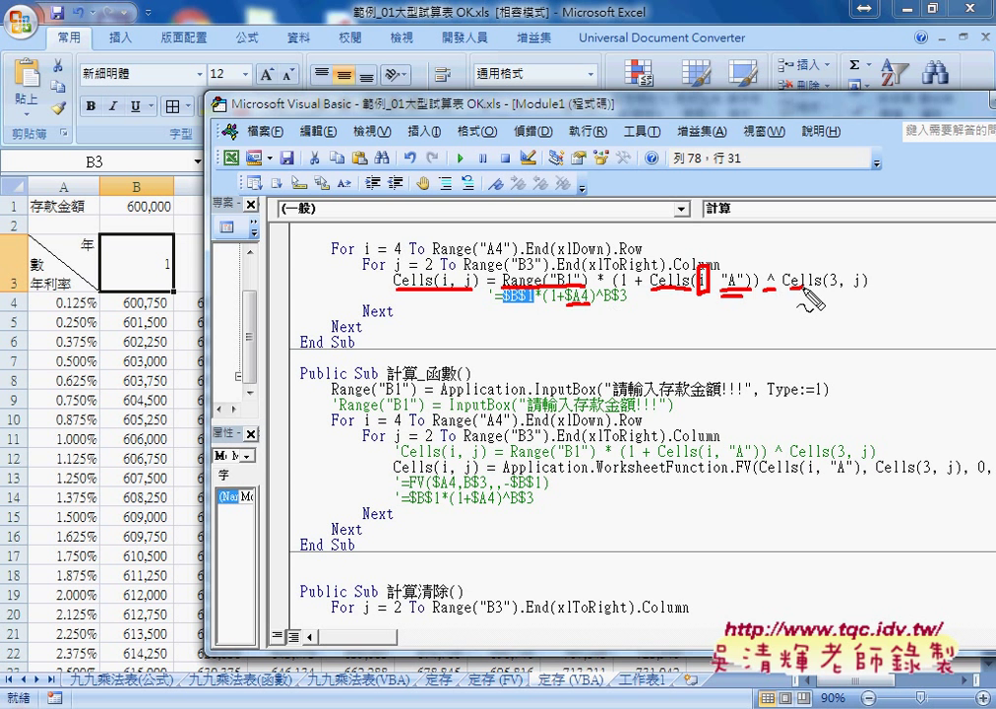
pyautogui.moveTo(615, 305); pyautogui.dragTo(630, 305)
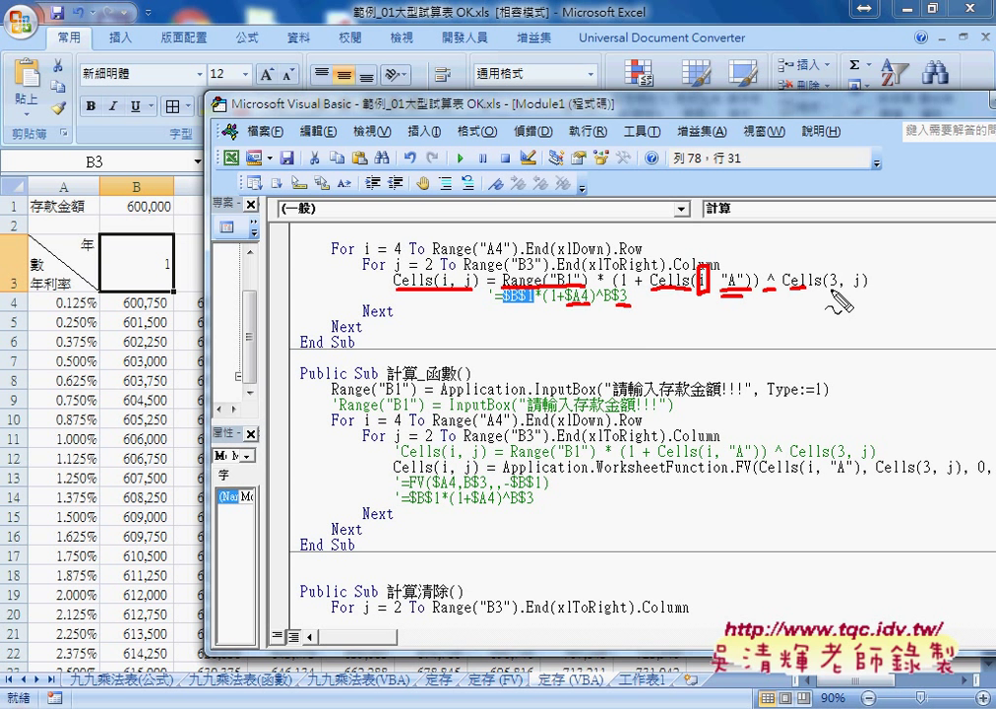
pyautogui.moveTo(828, 288); pyautogui.dragTo(838, 287)
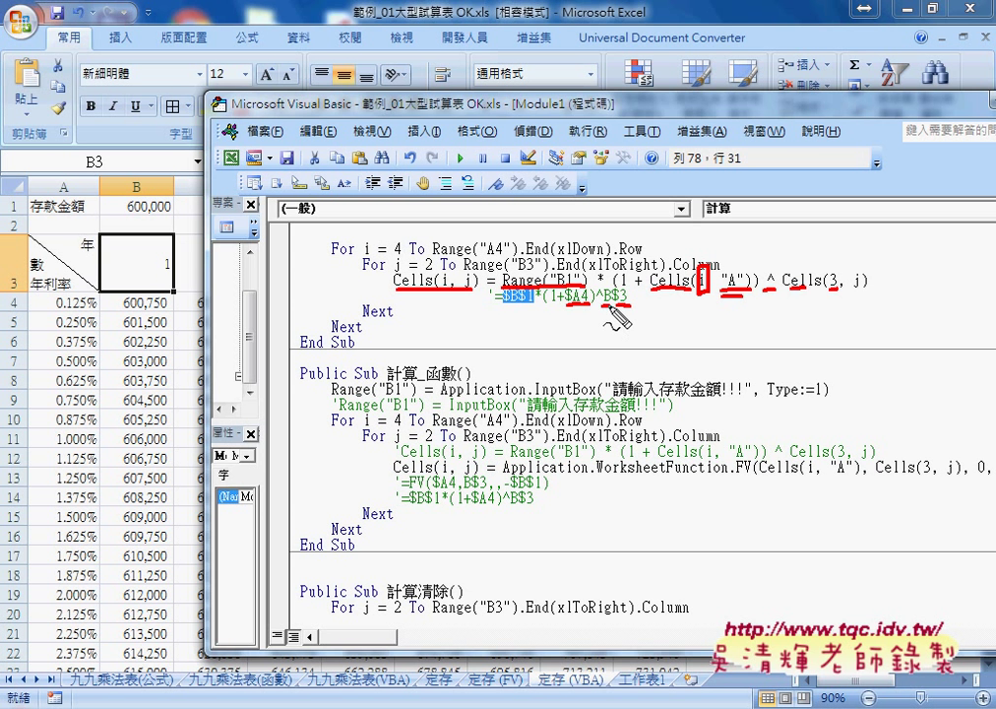
pyautogui.moveTo(853, 288); pyautogui.dragTo(864, 288)
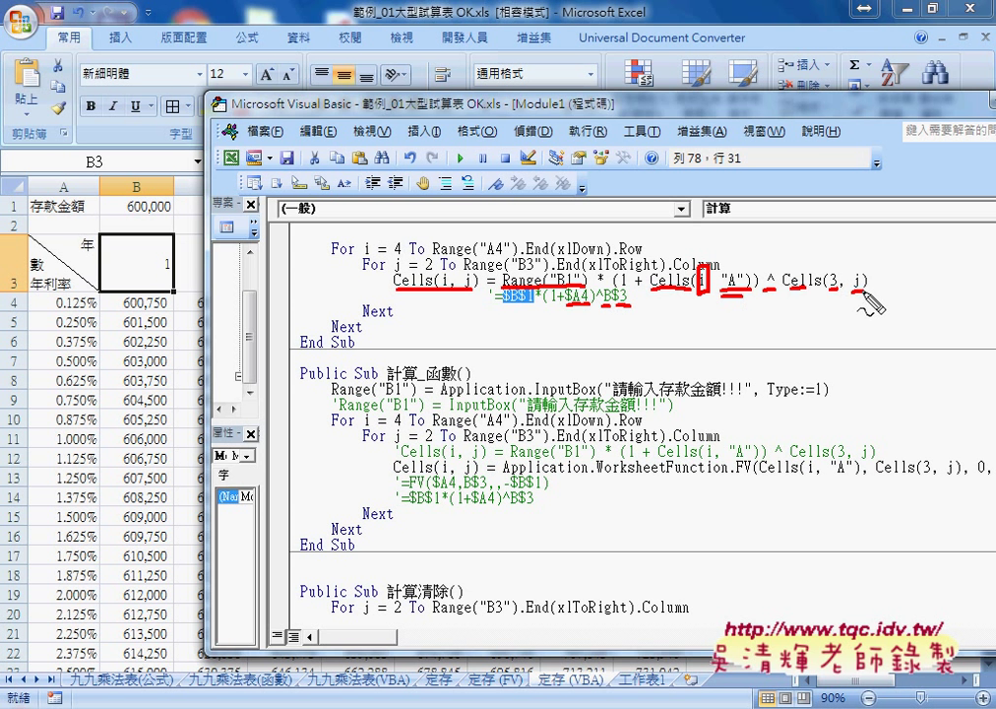
pyautogui.moveTo(424, 264); pyautogui.dragTo(432, 267)
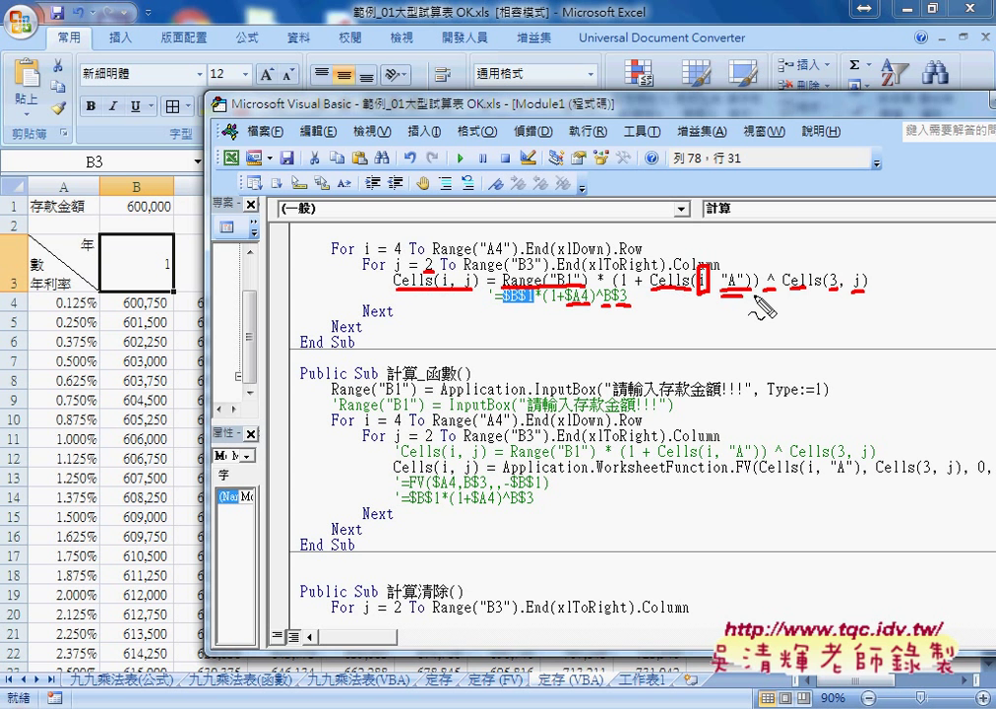
pyautogui.press('Escape')
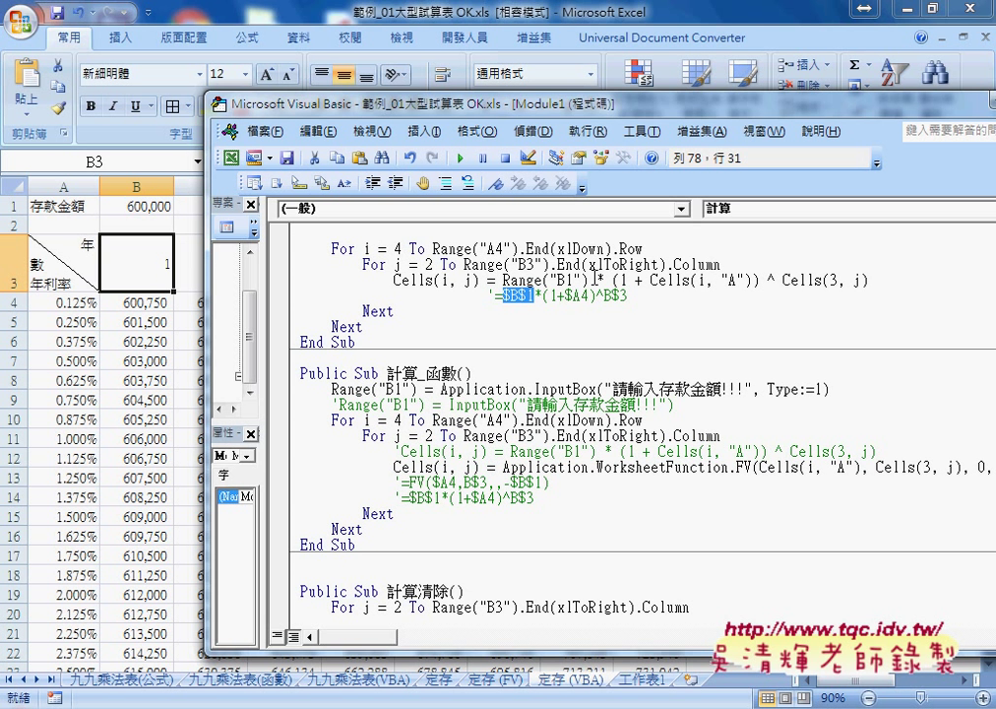
pyautogui.click(140, 340)
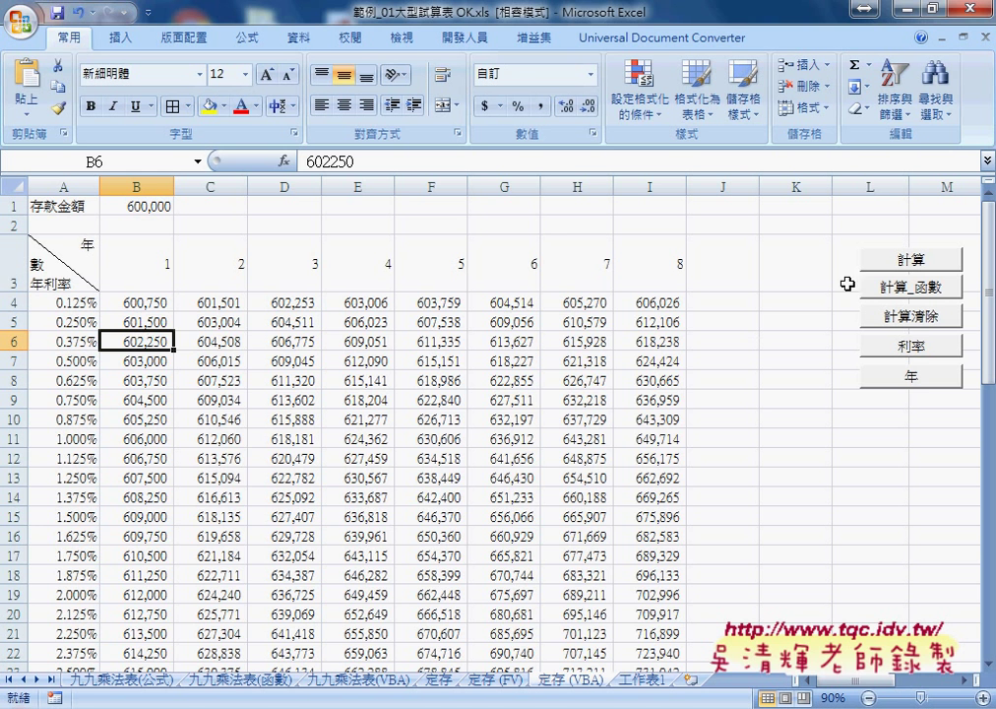
# Clear the table, rerun 計算, and type the deposit phonetically in Chinese
pyautogui.click(911, 315)
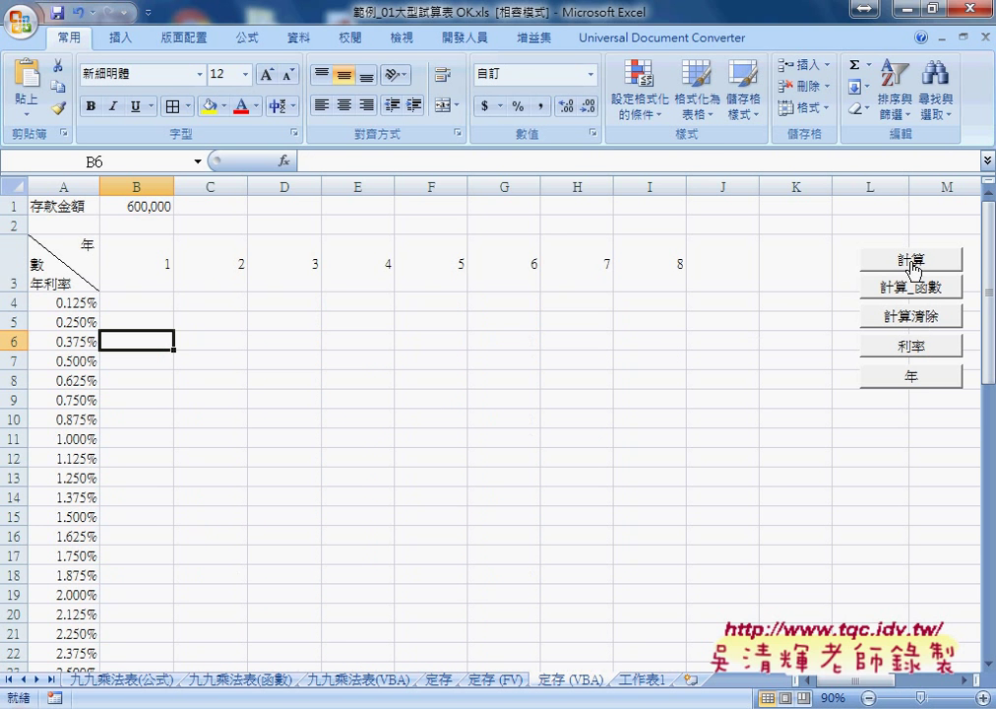
pyautogui.click(912, 261)
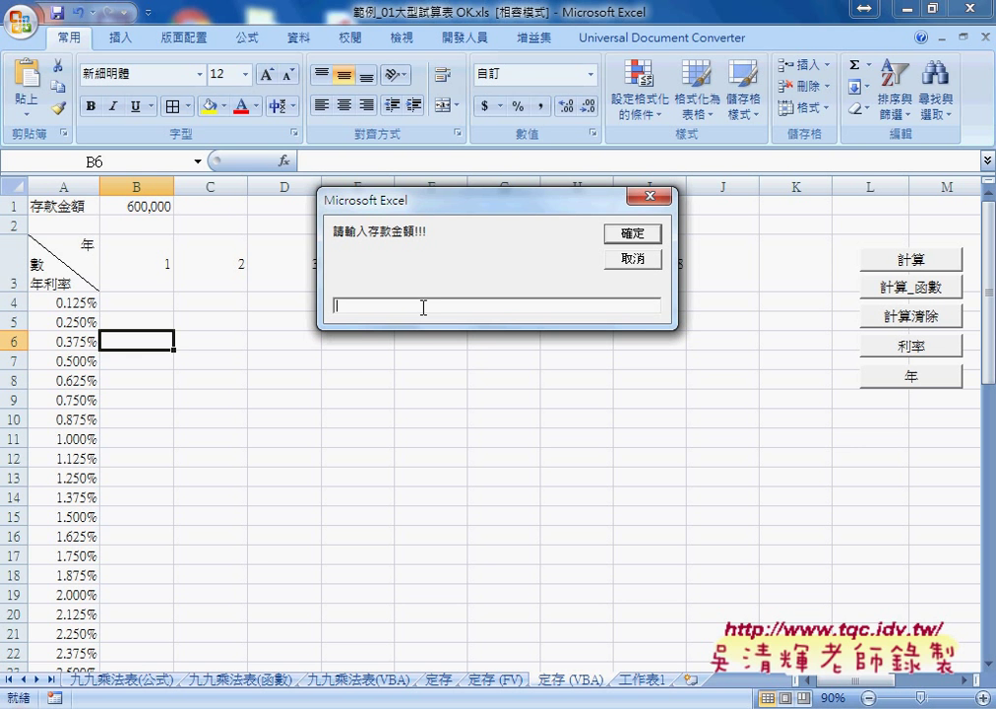
pyautogui.write('無')
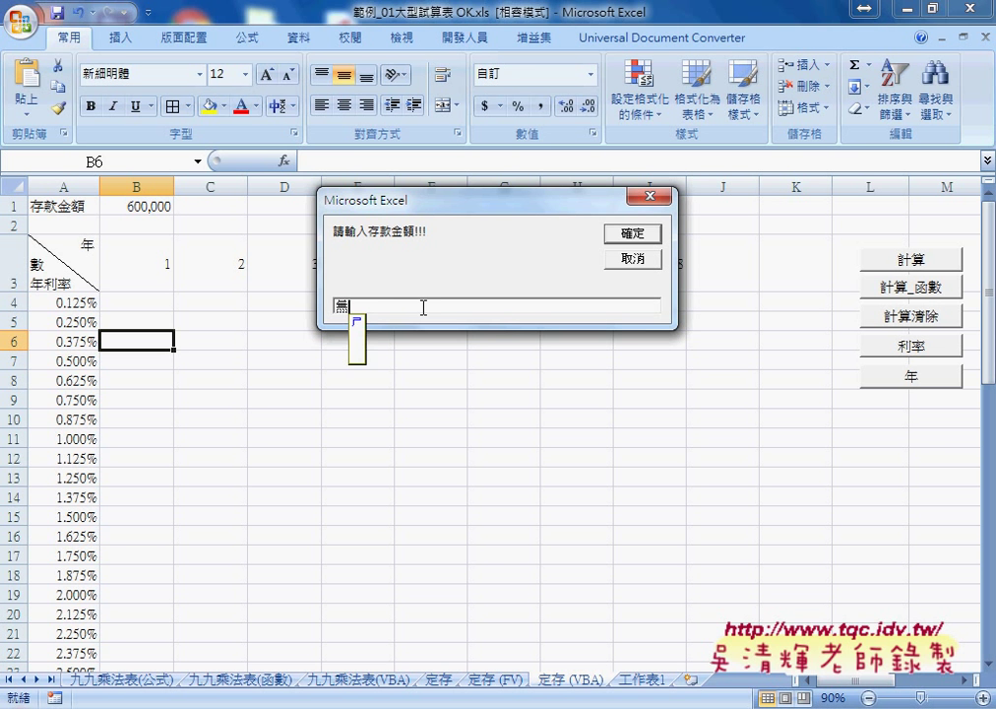
pyautogui.write('實ㄑㄨ')
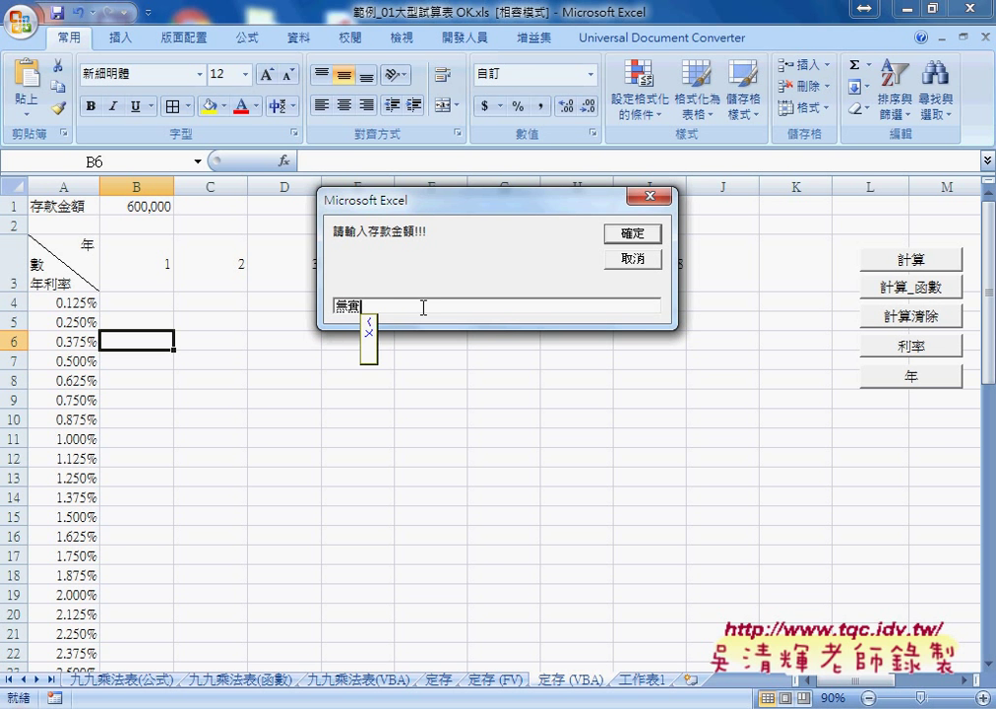
pyautogui.write('ㄉ')
pyautogui.write('ˇ')
pyautogui.press('BackSpace')
pyautogui.press('BackSpace')
pyautogui.press('BackSpace')
pyautogui.press('BackSpace')
pyautogui.write('ㄨ')
pyautogui.write('ㄢˋ')
# Reconvert the first character to 五 so the deposit reads 五十萬
pyautogui.press('Down')
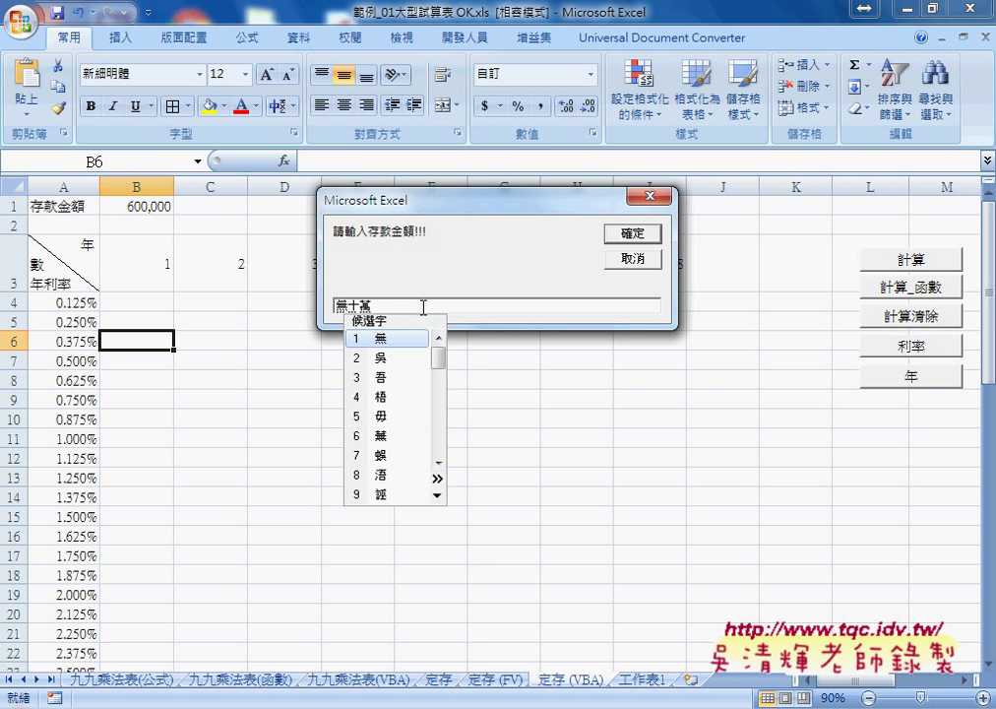
pyautogui.press('Down')
pyautogui.press('Down')
pyautogui.press('Down')
pyautogui.press('Down')
pyautogui.press('Right')
pyautogui.press('Right')
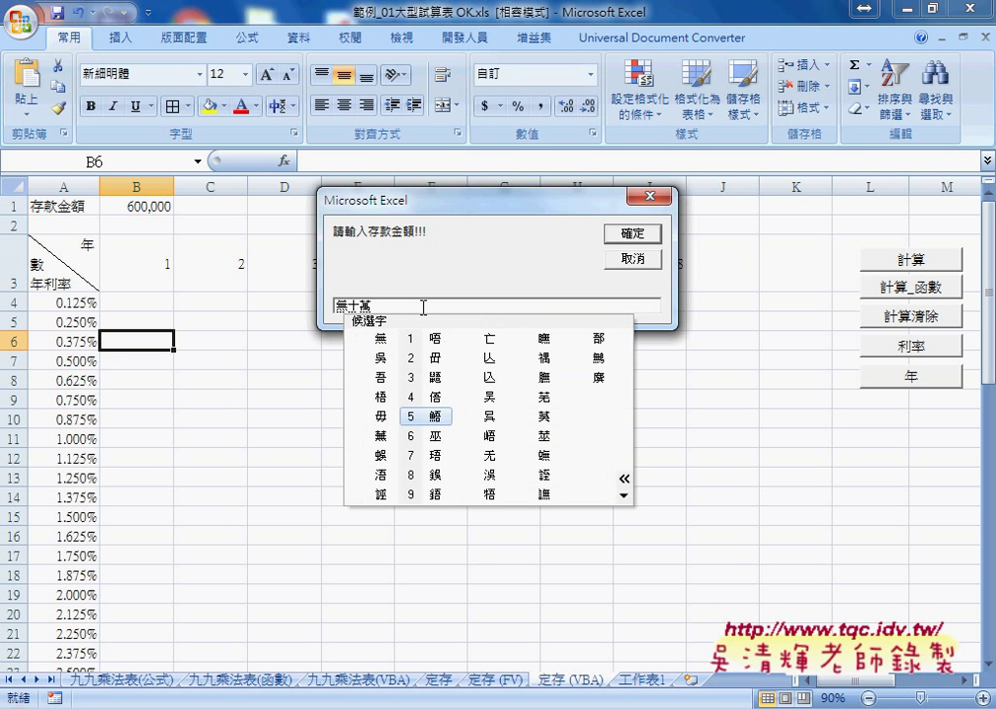
pyautogui.press('Escape')
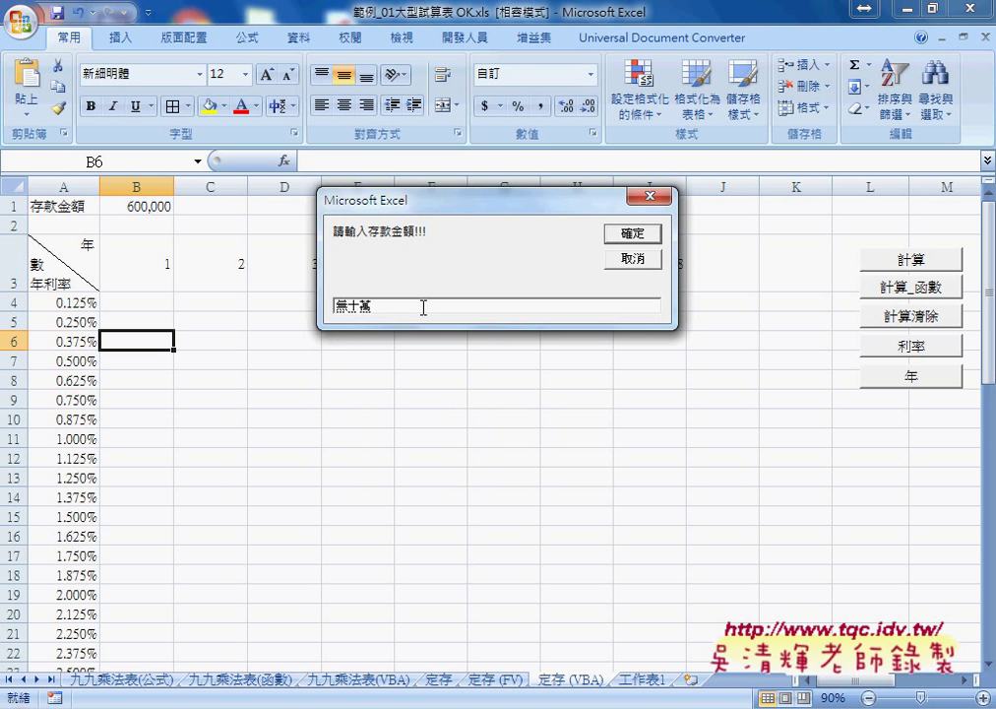
pyautogui.press('j')
pyautogui.press('3')
pyautogui.press('Return')
pyautogui.press('Return')
# Submit 五十萬, note it lands in B1, and debug the resulting run-time error 13
pyautogui.click(633, 233)
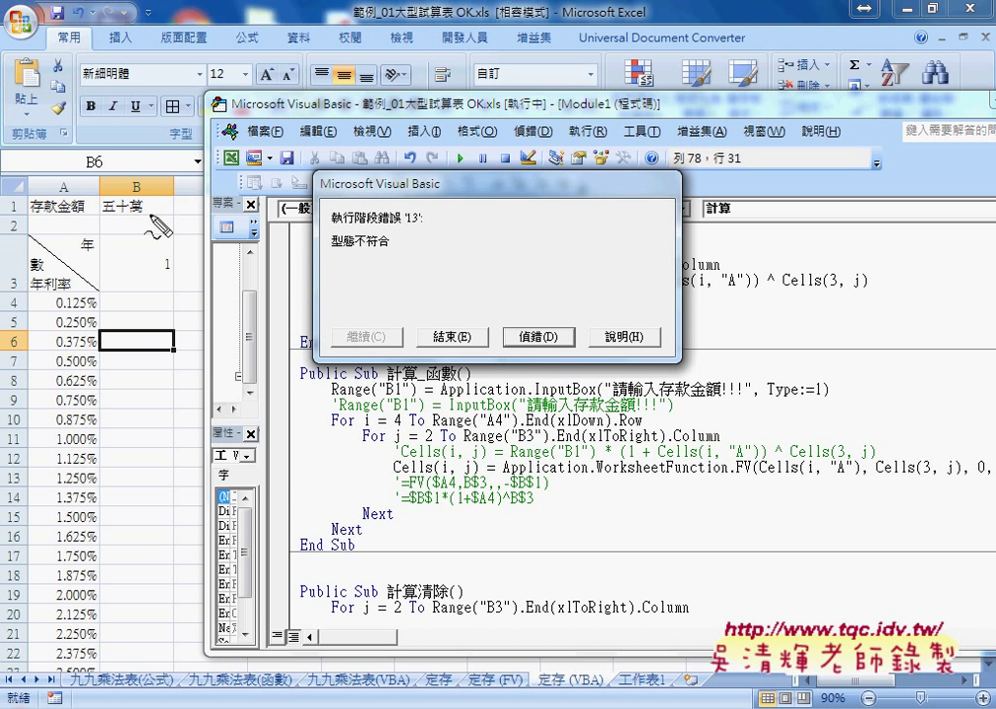
pyautogui.moveTo(148, 216)
pyautogui.mouseDown()
pyautogui.moveTo(114, 219)
pyautogui.moveTo(151, 223)
pyautogui.mouseUp()
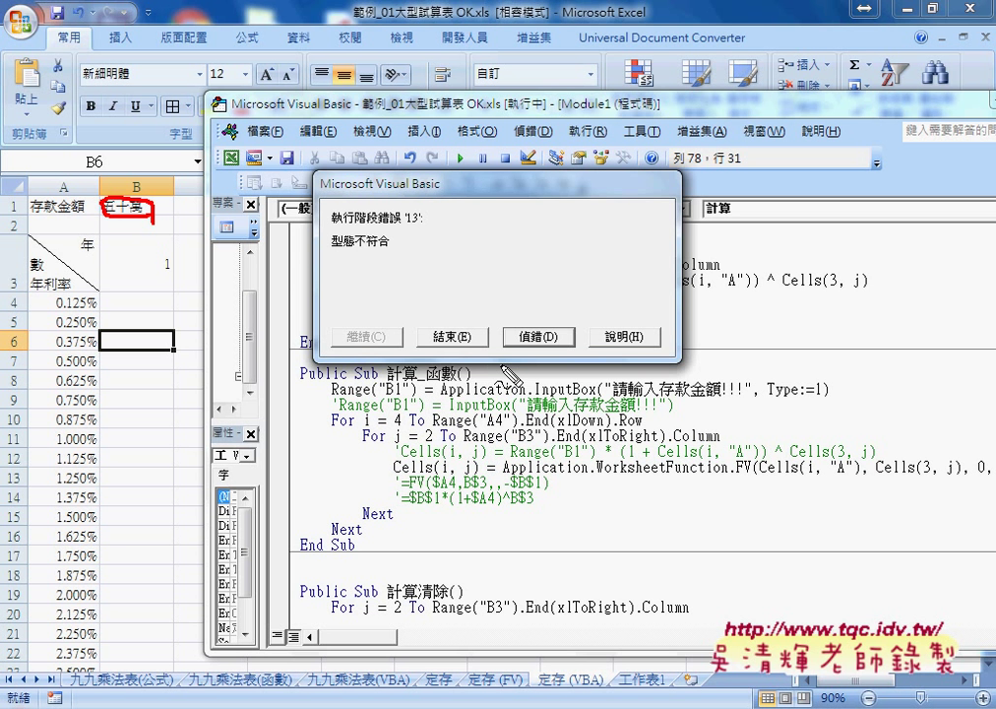
pyautogui.press('Escape')
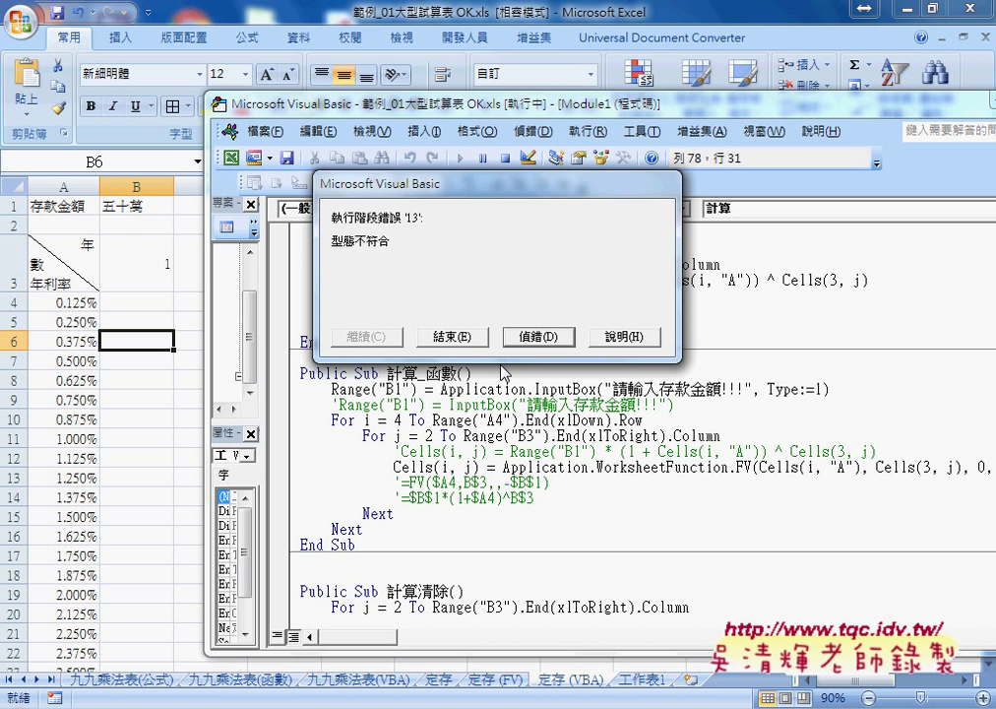
pyautogui.press('Return')
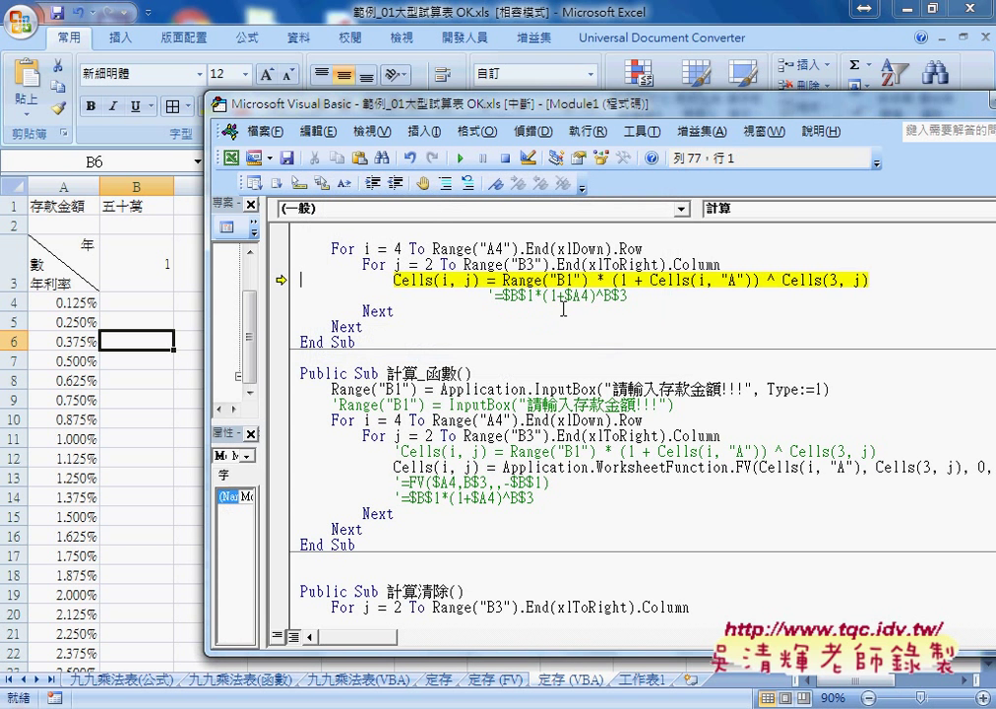
pyautogui.moveTo(532, 280)
# Reset the halted macro and uncomment the Application.InputBox line
pyautogui.click(510, 163)
pyautogui.scroll(2, 489, 274)
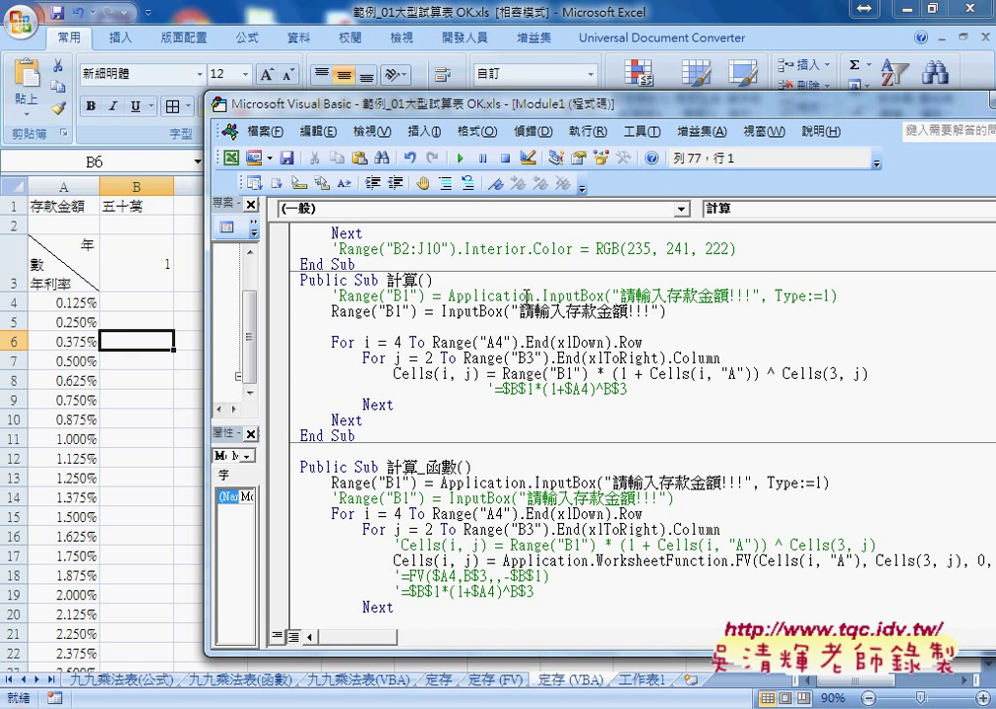
pyautogui.moveTo(543, 295); pyautogui.dragTo(606, 295)
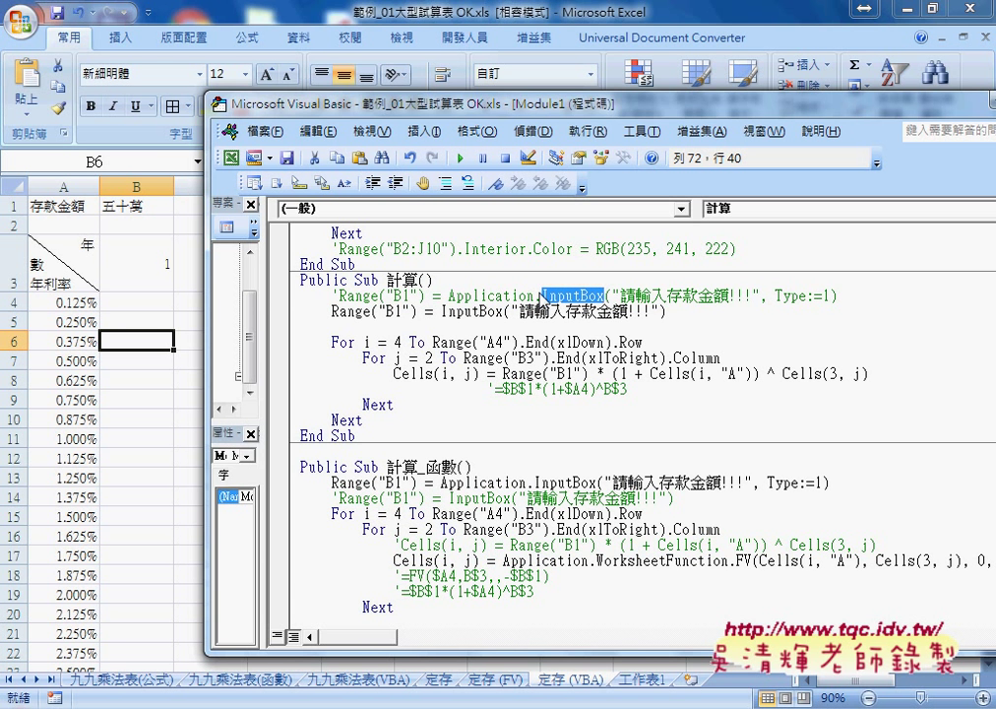
pyautogui.moveTo(535, 295); pyautogui.dragTo(448, 295)
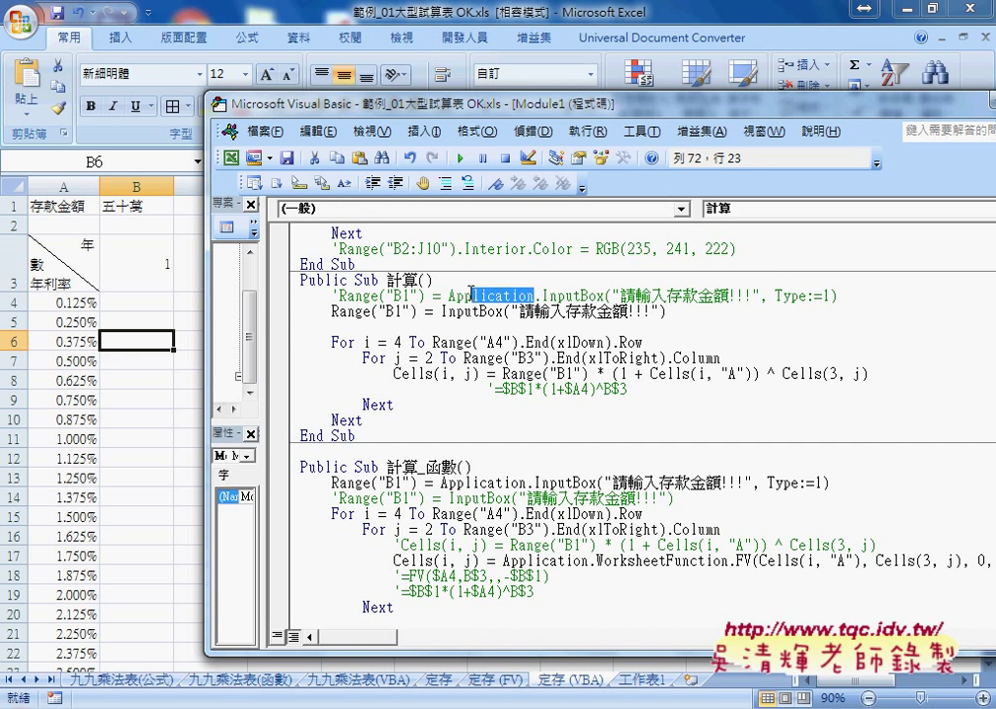
pyautogui.click(335, 295)
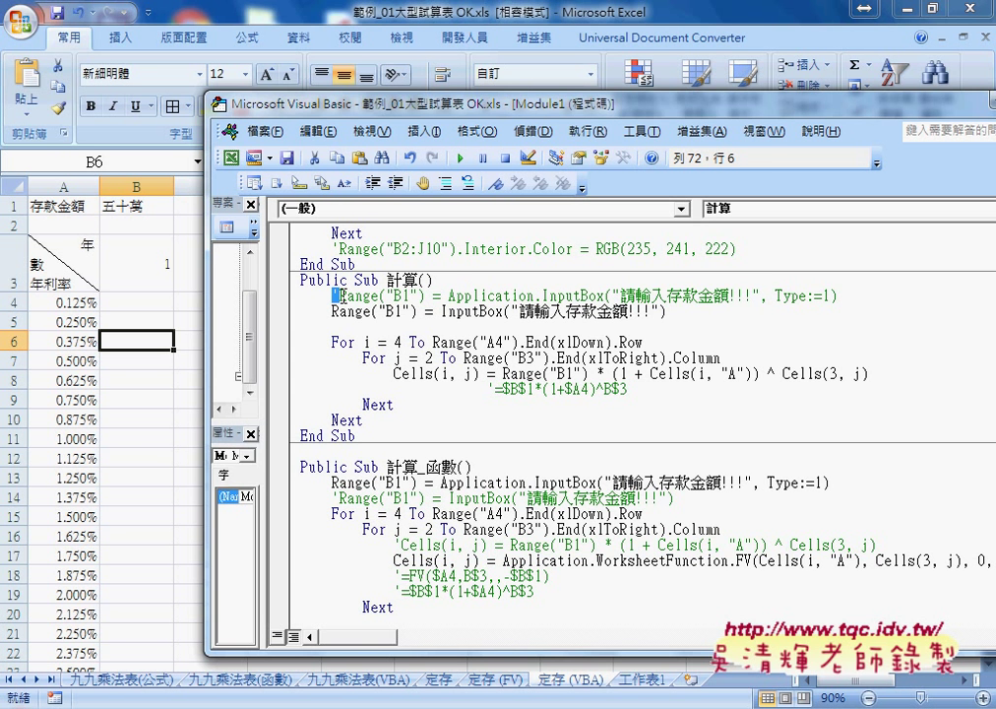
pyautogui.press('BackSpace')
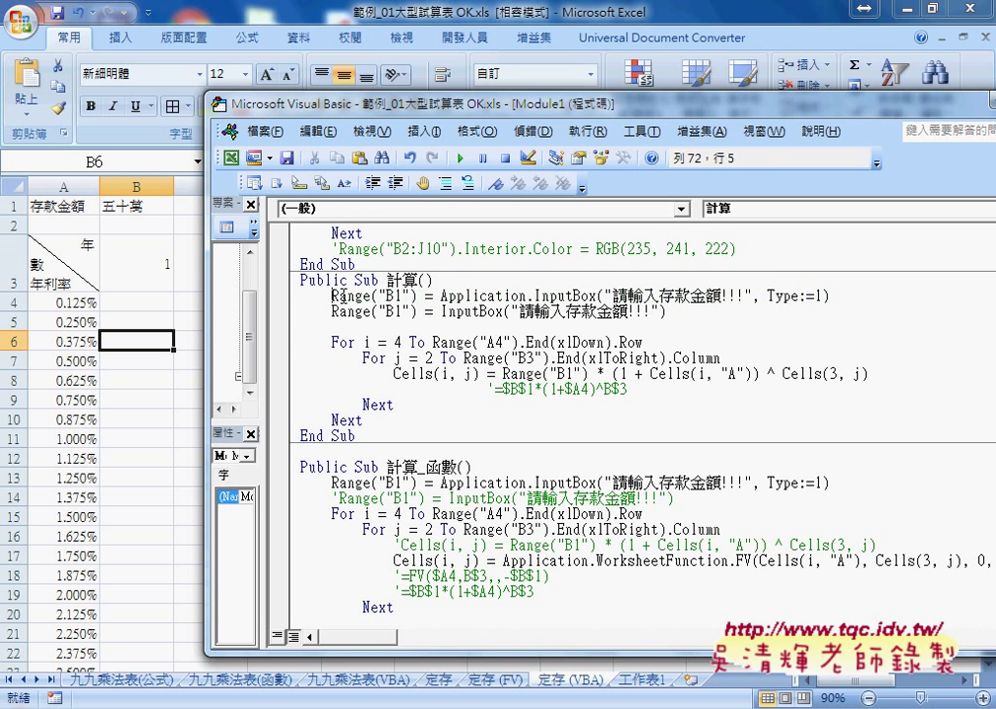
pyautogui.press('Down')
# Comment out the plain InputBox line with an apostrophe and remove the extra period after Application
pyautogui.write("'")
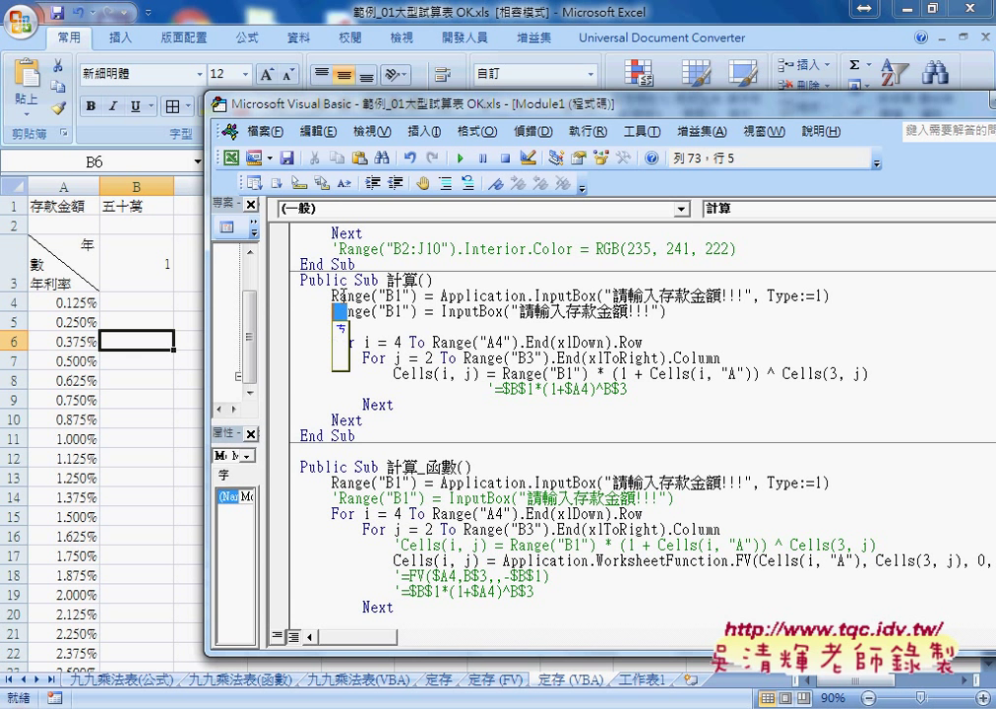
pyautogui.press('Return')
pyautogui.press('Right')
pyautogui.press('Right')
pyautogui.press('Right')
pyautogui.press('Right')
pyautogui.press('Right')
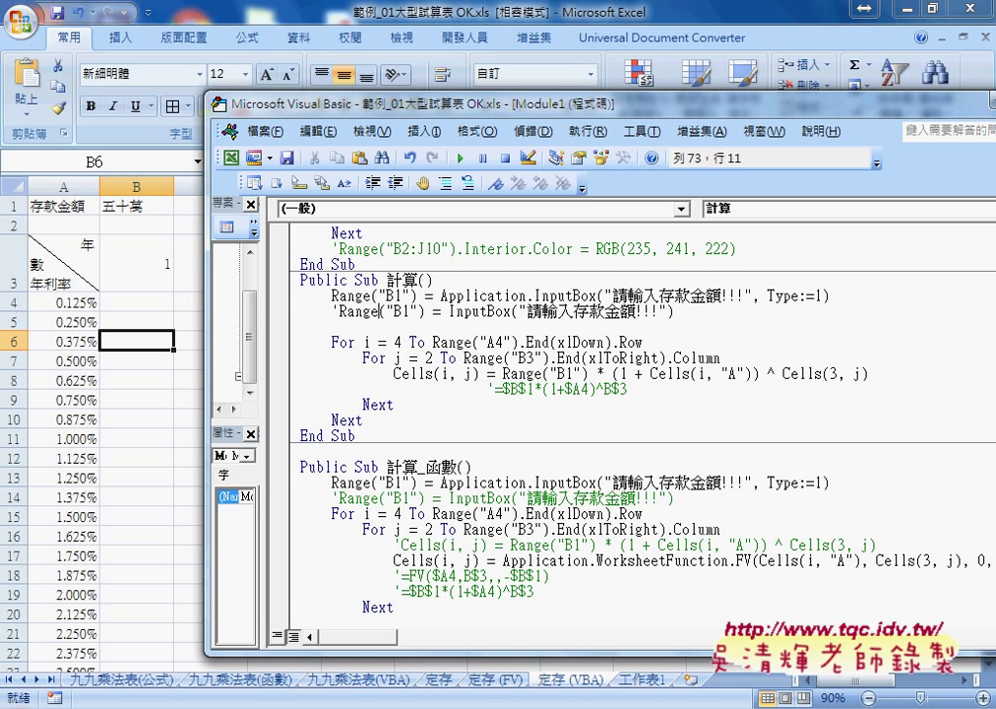
pyautogui.press('Up')
pyautogui.press('Right')
pyautogui.press('Right')
pyautogui.press('Right')
pyautogui.press('Right')
pyautogui.press('Right')
pyautogui.press('Right')
pyautogui.press('Right')
pyautogui.press('Right')
pyautogui.press('Right')
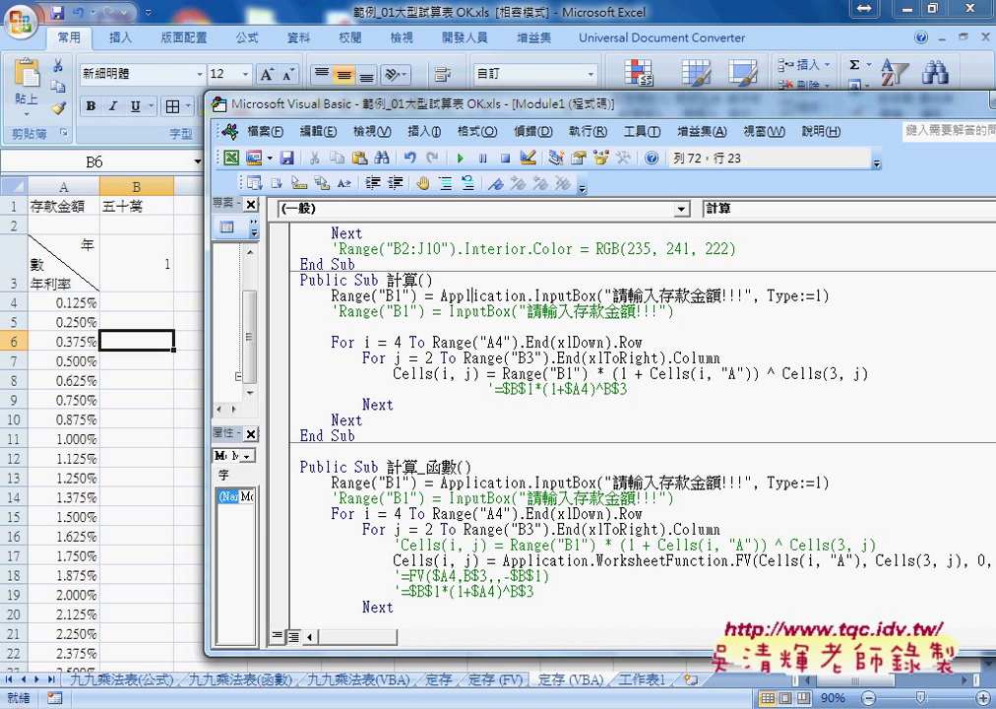
pyautogui.press('Right')
pyautogui.press('Right')
pyautogui.press('Right')
pyautogui.press('Right')
pyautogui.press('Right')
pyautogui.press('Right')
pyautogui.press('Right')
pyautogui.write('.')
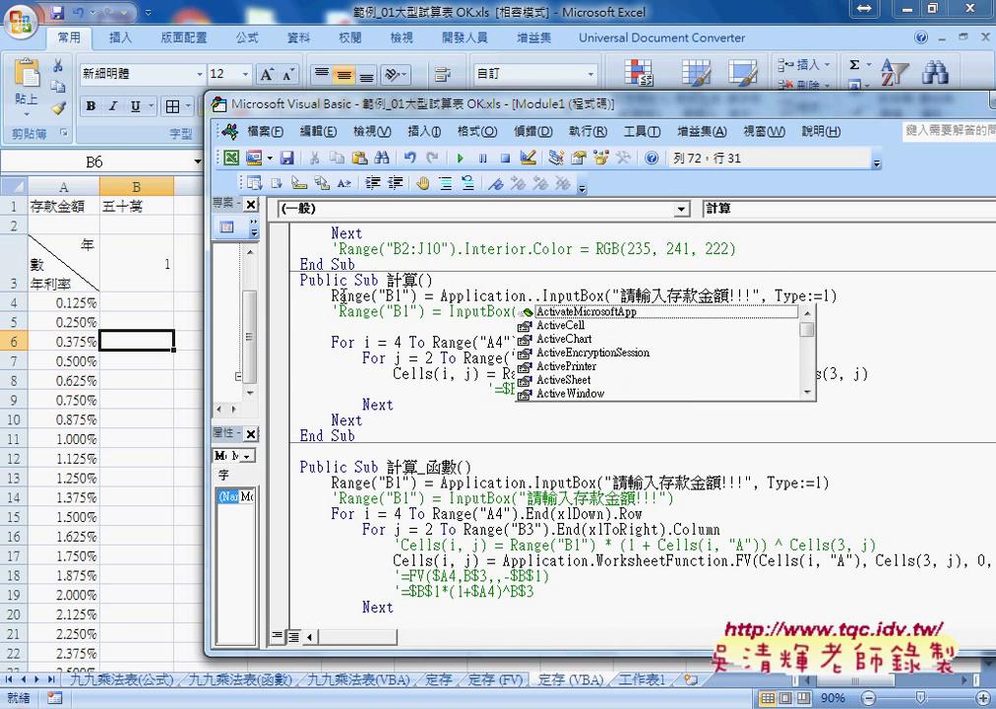
pyautogui.press('Delete')
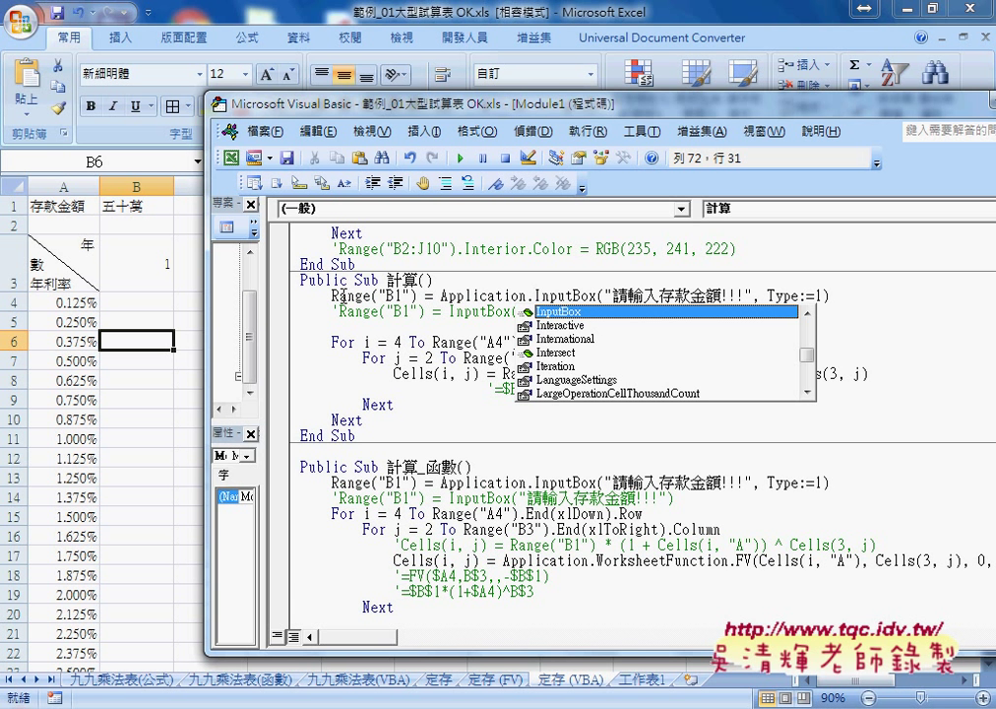
# Select the Type:=1 argument of Application.InputBox to review it
pyautogui.press('Right')
pyautogui.hotkey('ctrl', 'Right')
pyautogui.hotkey('ctrl', 'Right')
pyautogui.hotkey('ctrl', 'Right')
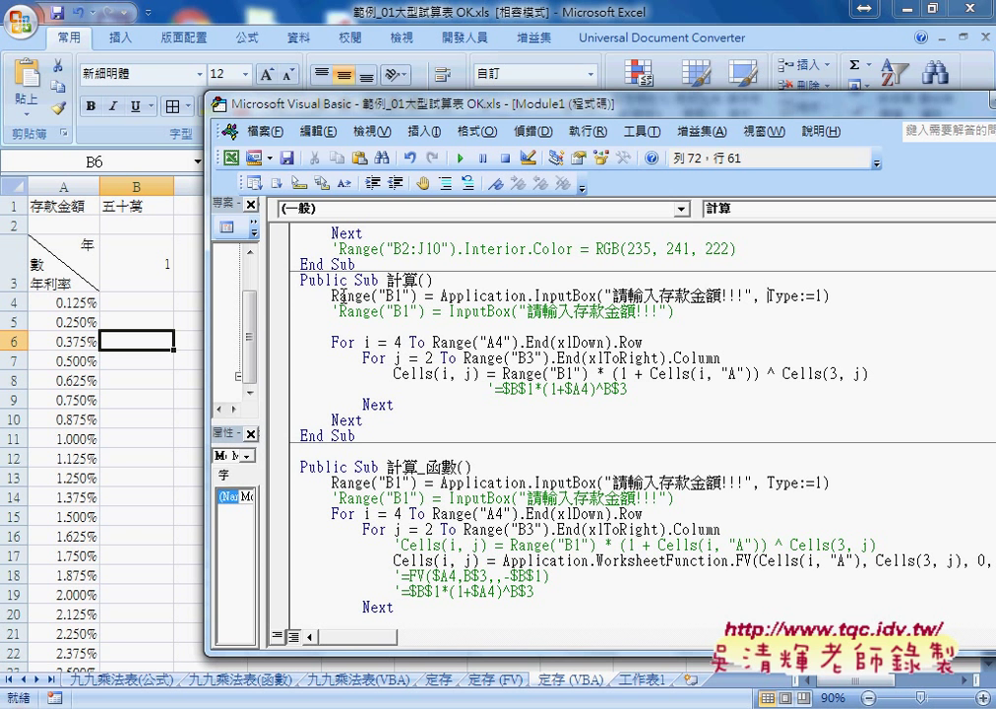
pyautogui.hotkey('shift', 'Right')
pyautogui.hotkey('shift', 'Right')
pyautogui.hotkey('shift', 'Right')
pyautogui.hotkey('shift', 'Right')
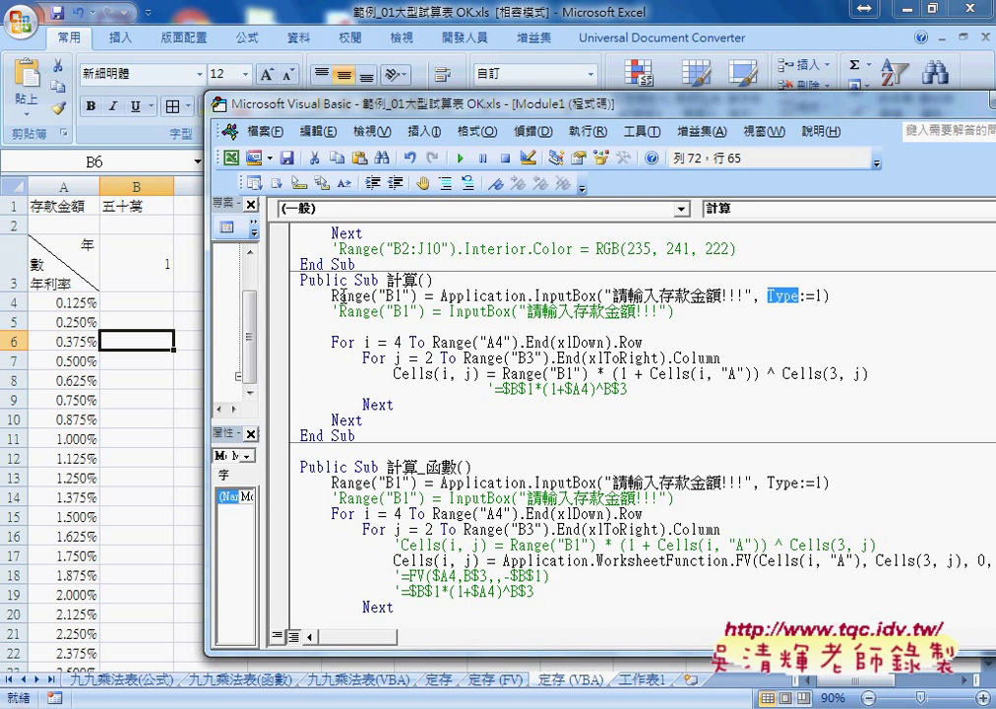
pyautogui.doubleClick(822, 294)
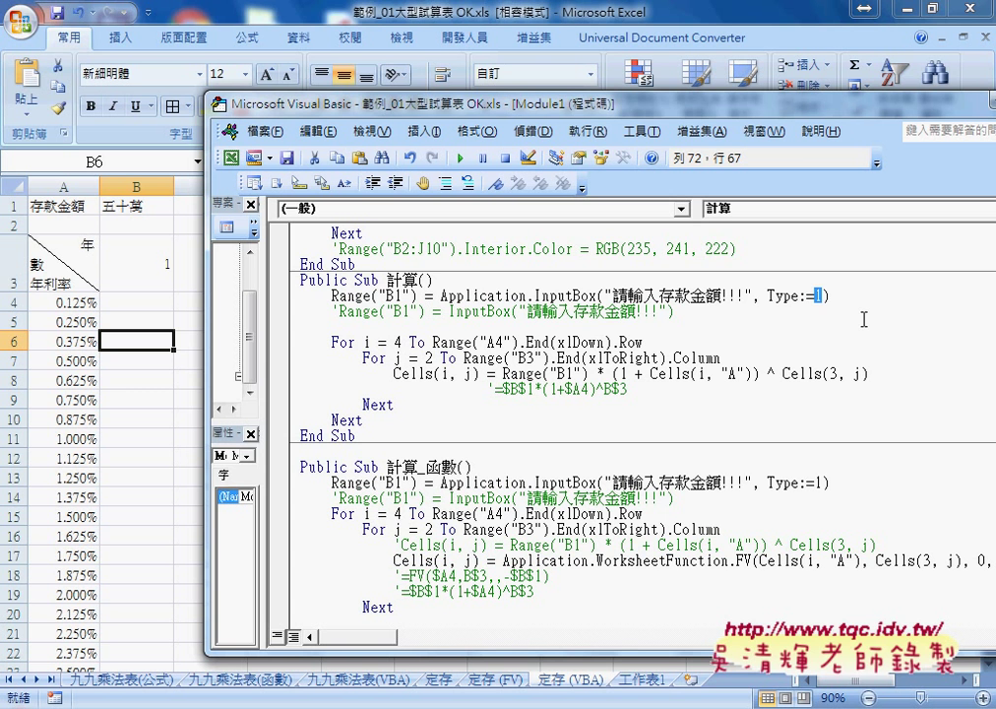
pyautogui.doubleClick(783, 295)
pyautogui.press('Right')
pyautogui.press('Right')
pyautogui.press('Right')
pyautogui.hotkey('shift', 'Right')
pyautogui.click(594, 295)
pyautogui.press('F1')
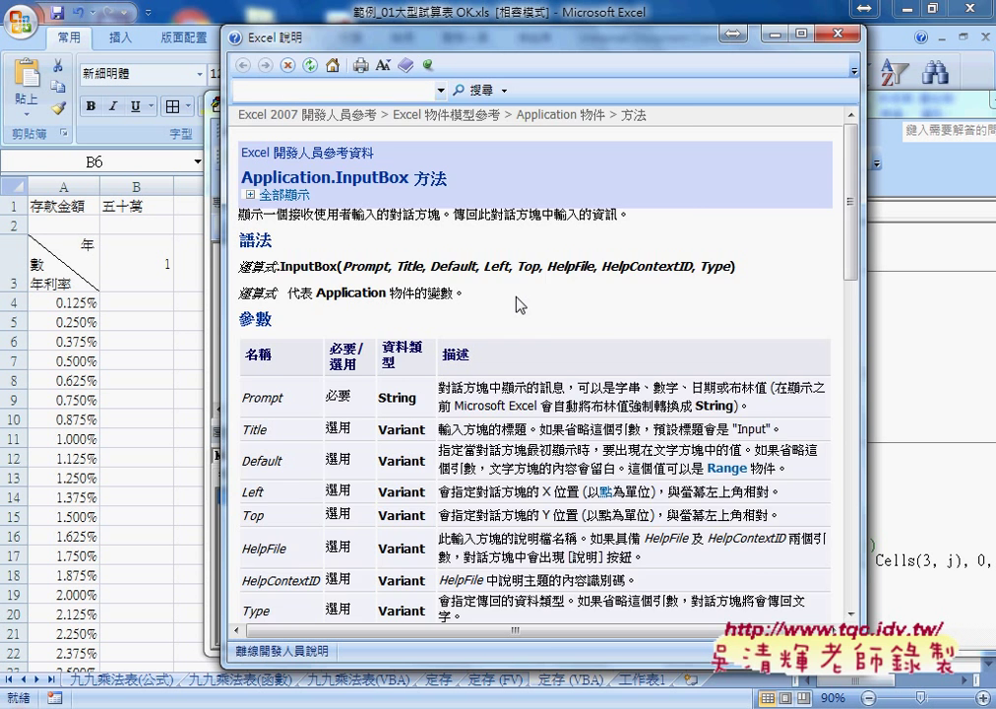
pyautogui.scroll(-8, 437, 315)
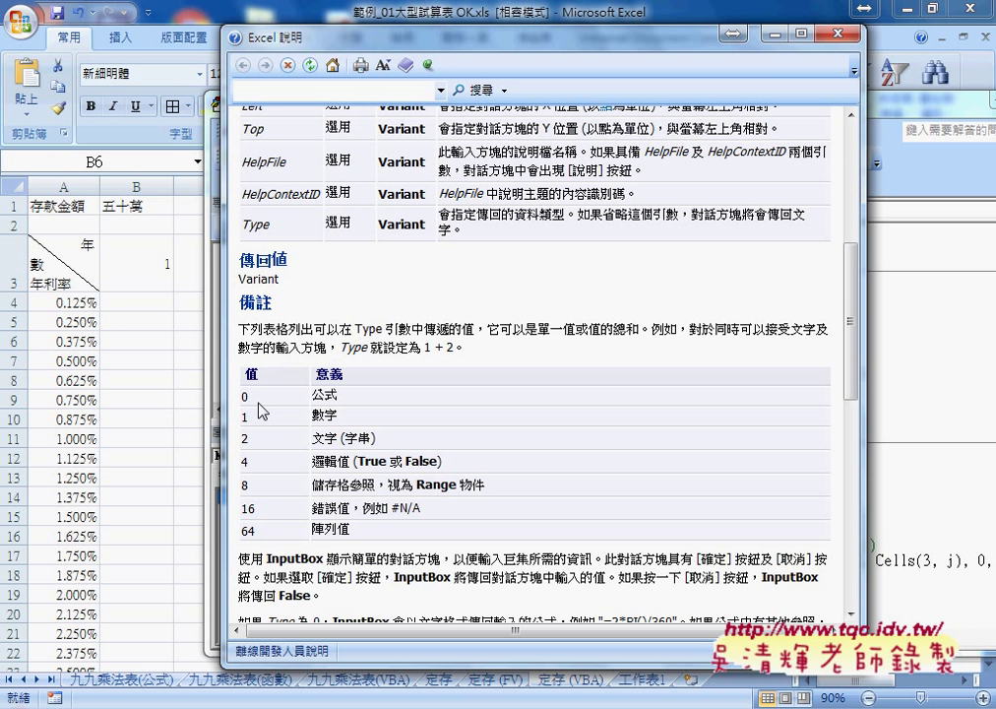
pyautogui.click(323, 417)
pyautogui.moveTo(312, 439); pyautogui.dragTo(339, 440)
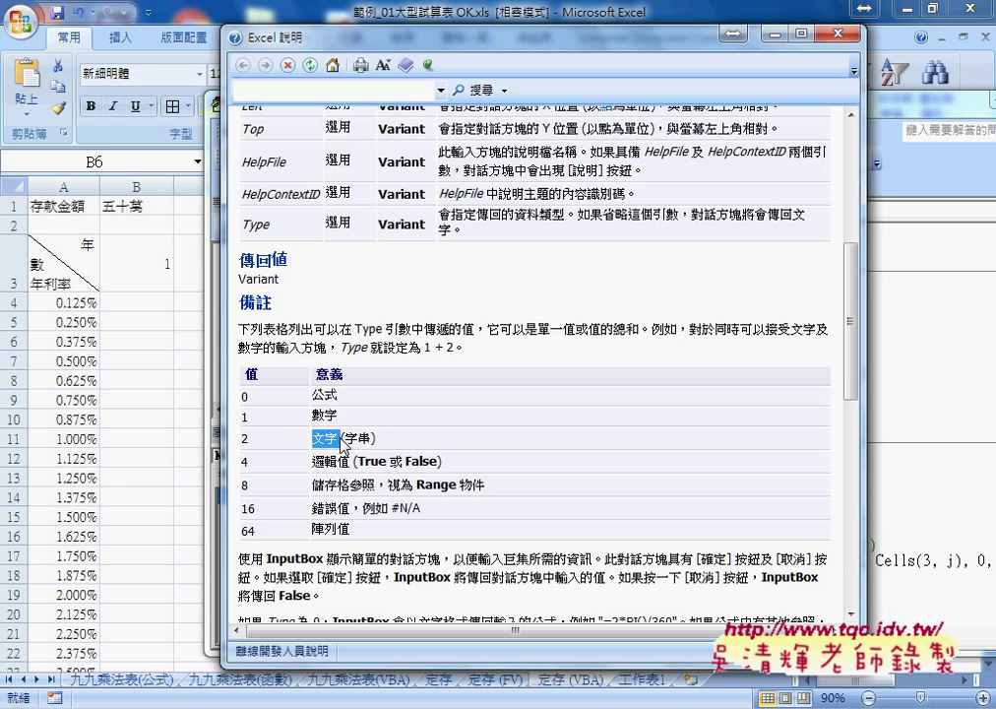
pyautogui.scroll(8, 339, 443)
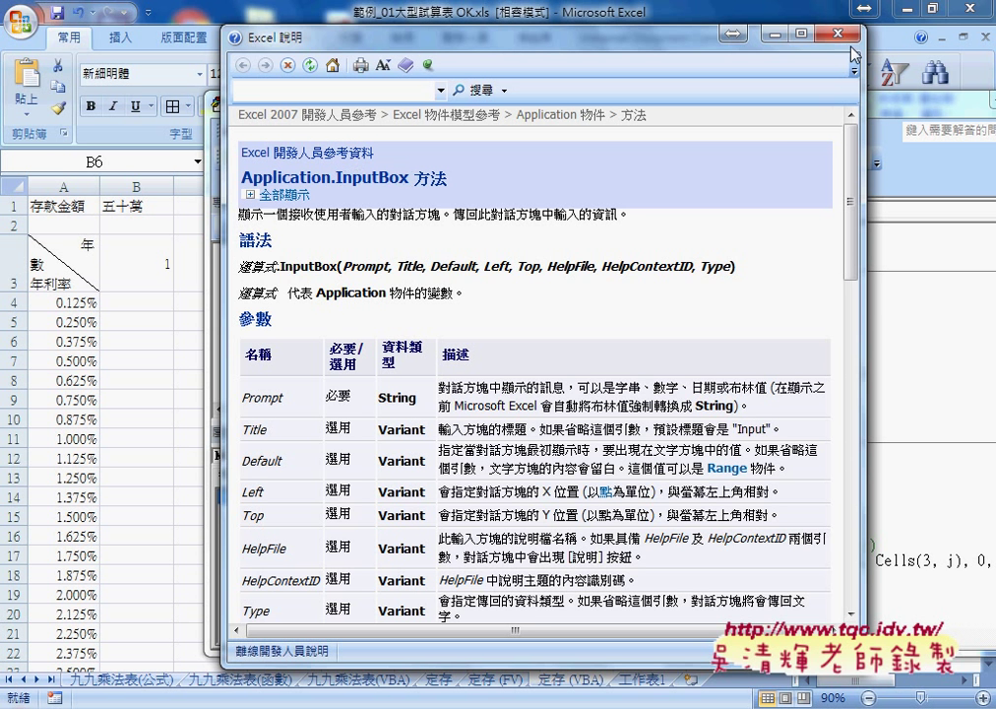
pyautogui.hotkey('alt', 'F4')
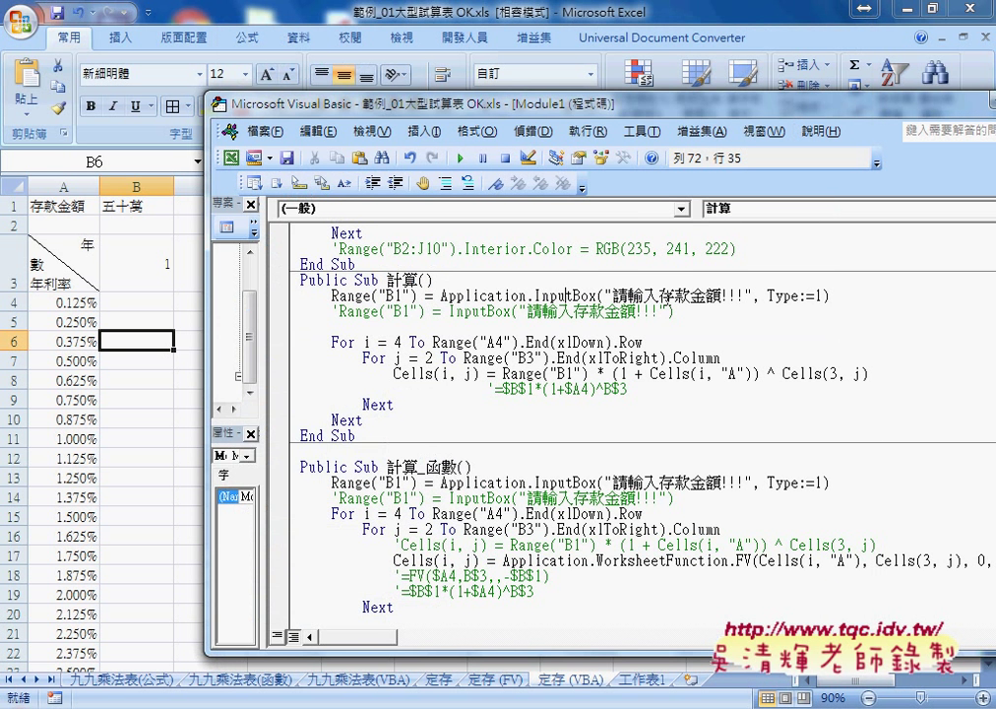
# Check the Type:=1 argument, copy B1, and clear the prefilled =$I$6 from the deposit prompt
pyautogui.moveTo(760, 296); pyautogui.dragTo(821, 296)
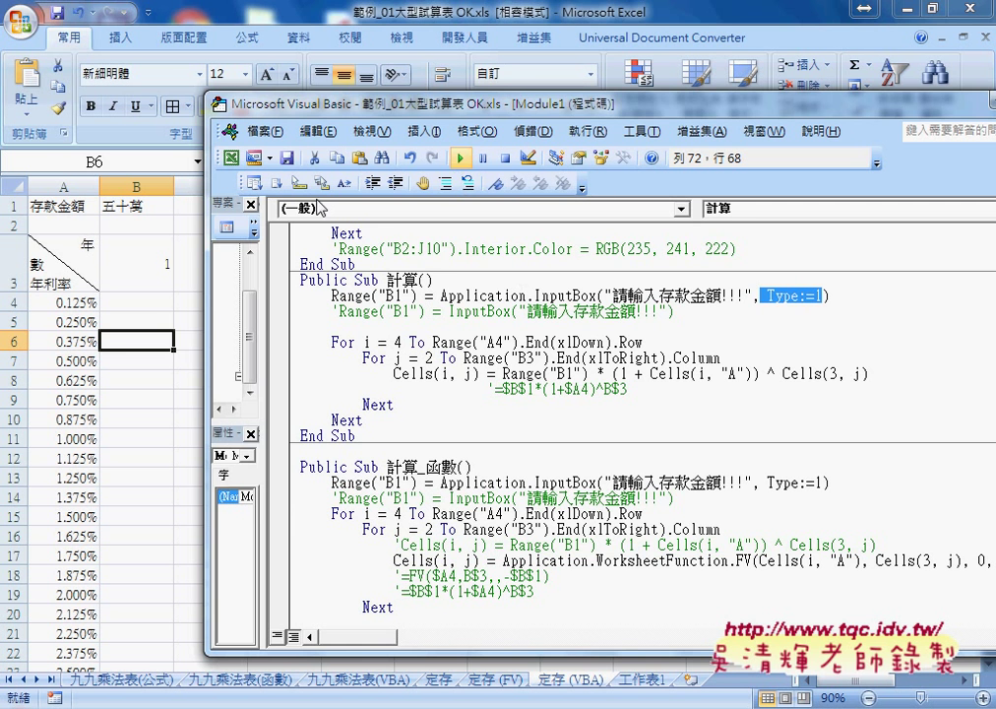
pyautogui.click(136, 208)
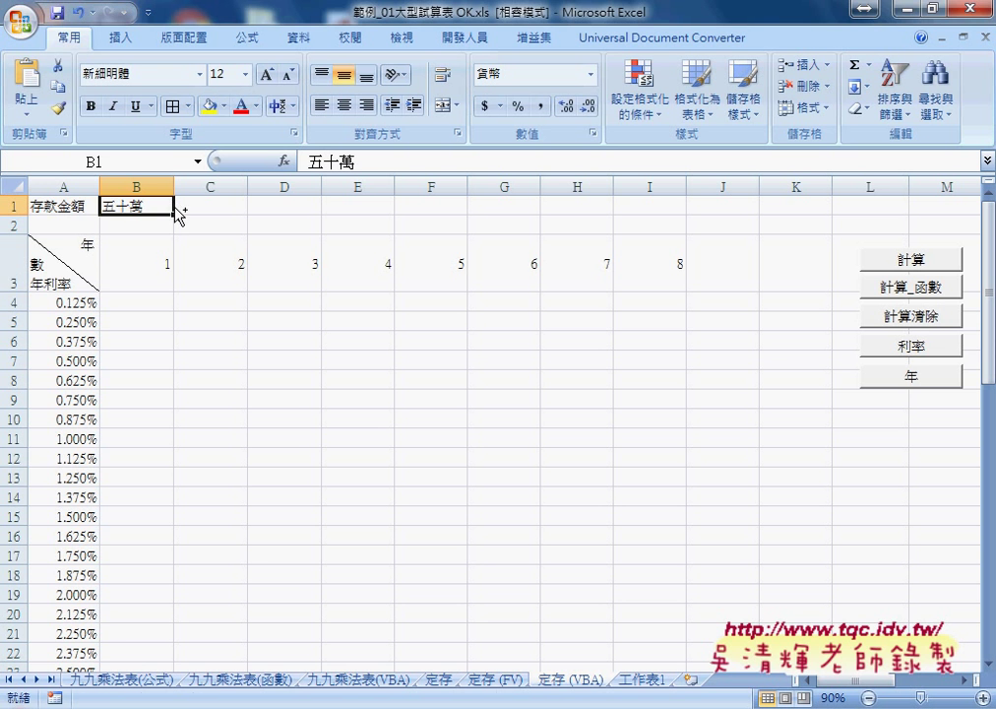
pyautogui.hotkey('ctrl', 'c')
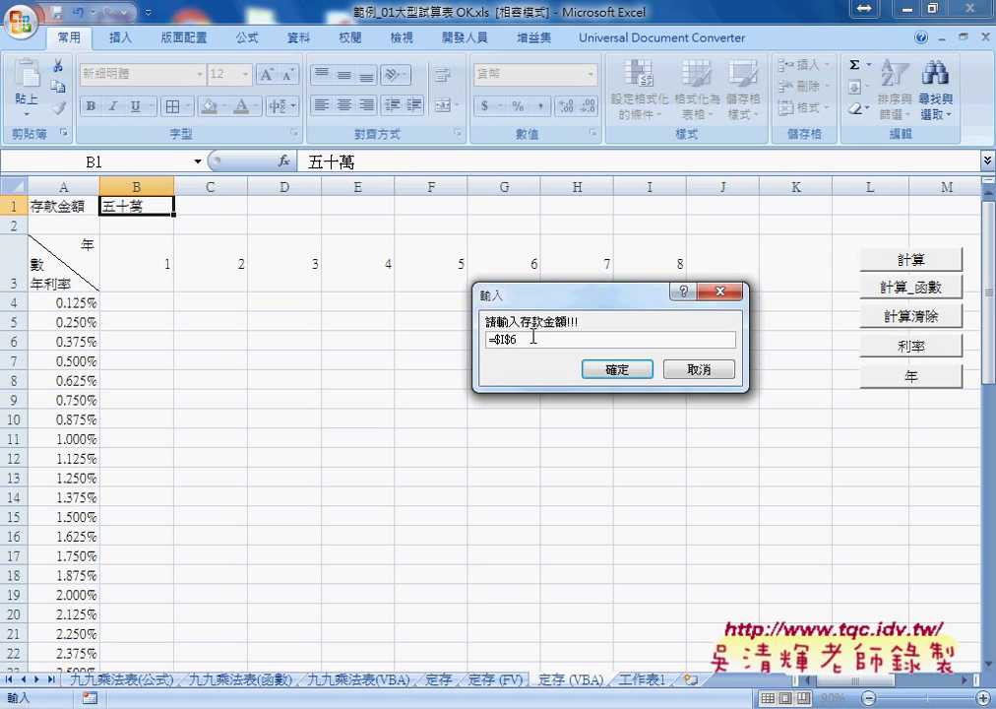
pyautogui.moveTo(568, 305); pyautogui.dragTo(353, 242)
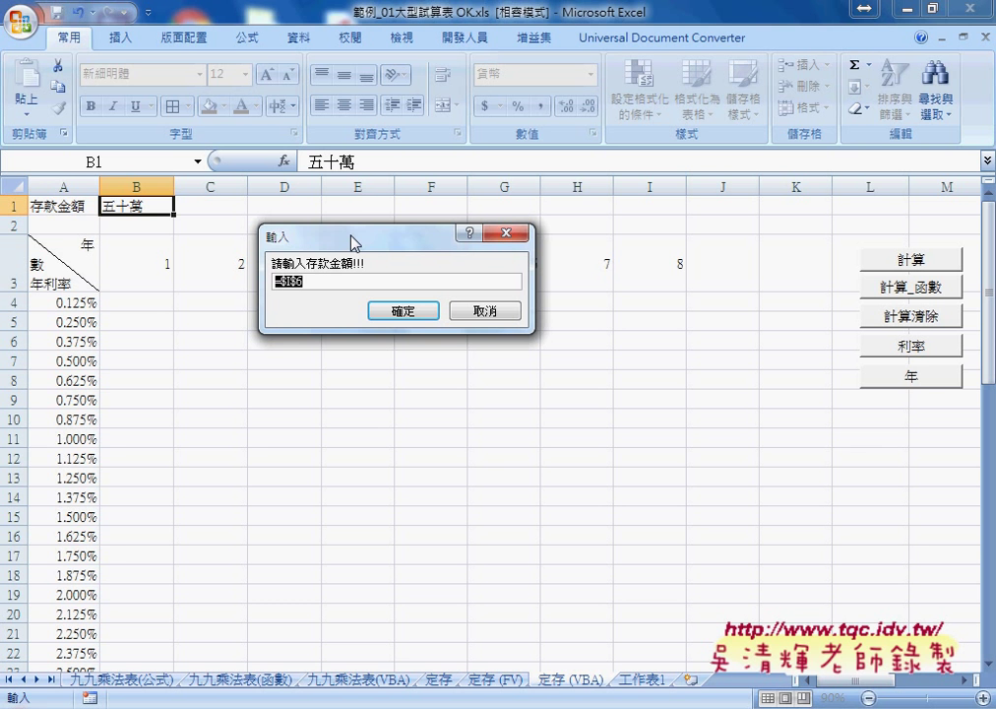
pyautogui.press('BackSpace')
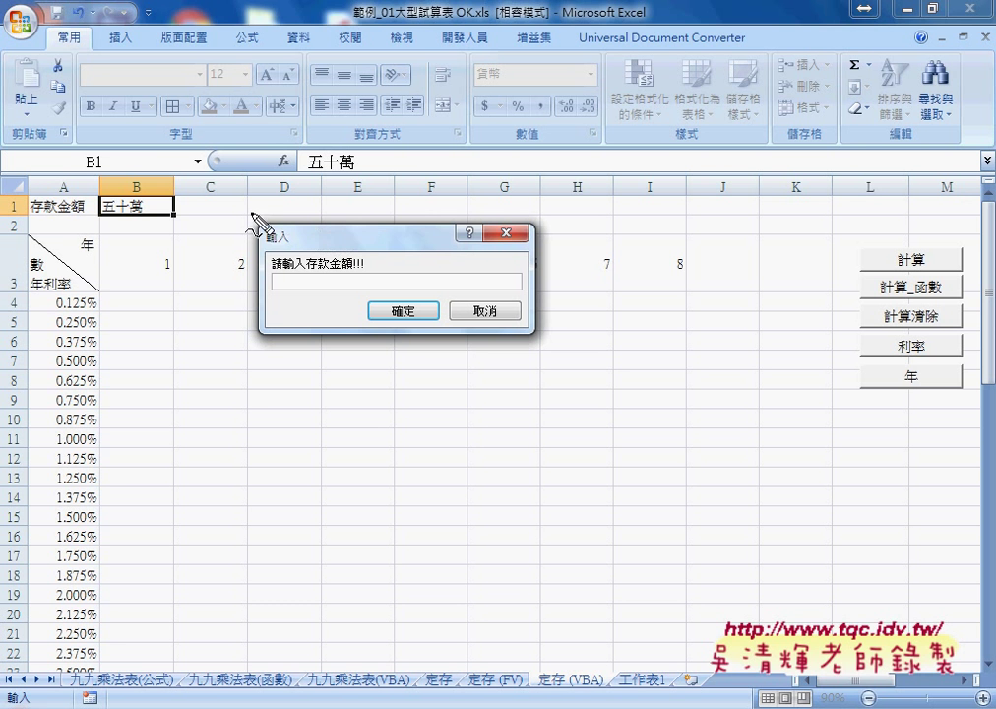
pyautogui.moveTo(255, 327)
pyautogui.mouseDown()
pyautogui.moveTo(277, 220)
pyautogui.moveTo(544, 318)
pyautogui.mouseUp()
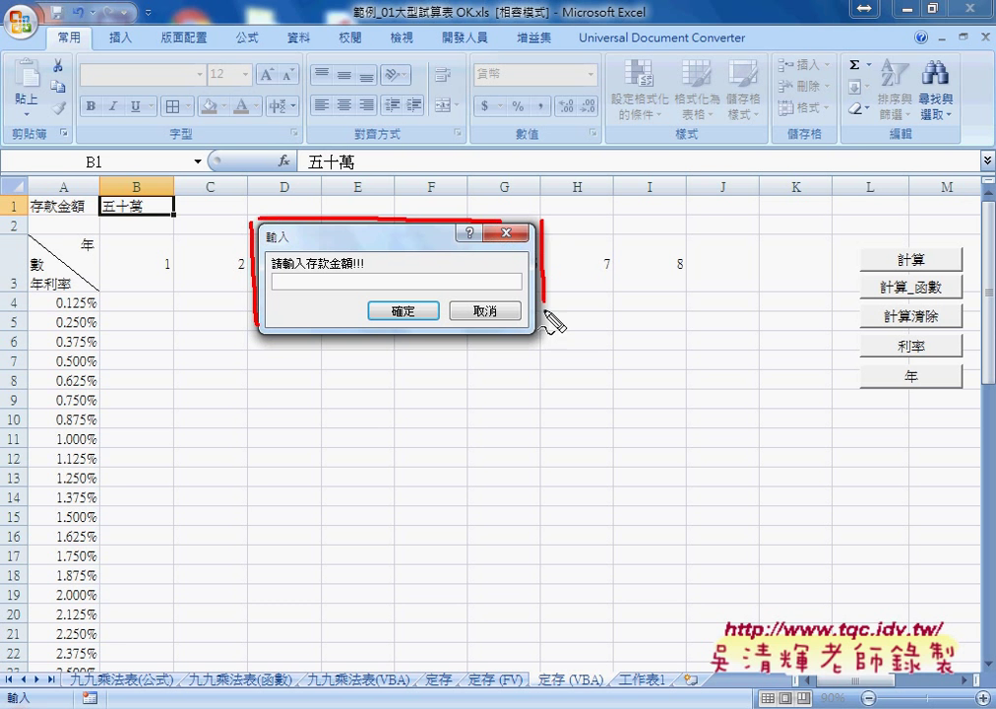
pyautogui.moveTo(297, 342); pyautogui.dragTo(530, 348)
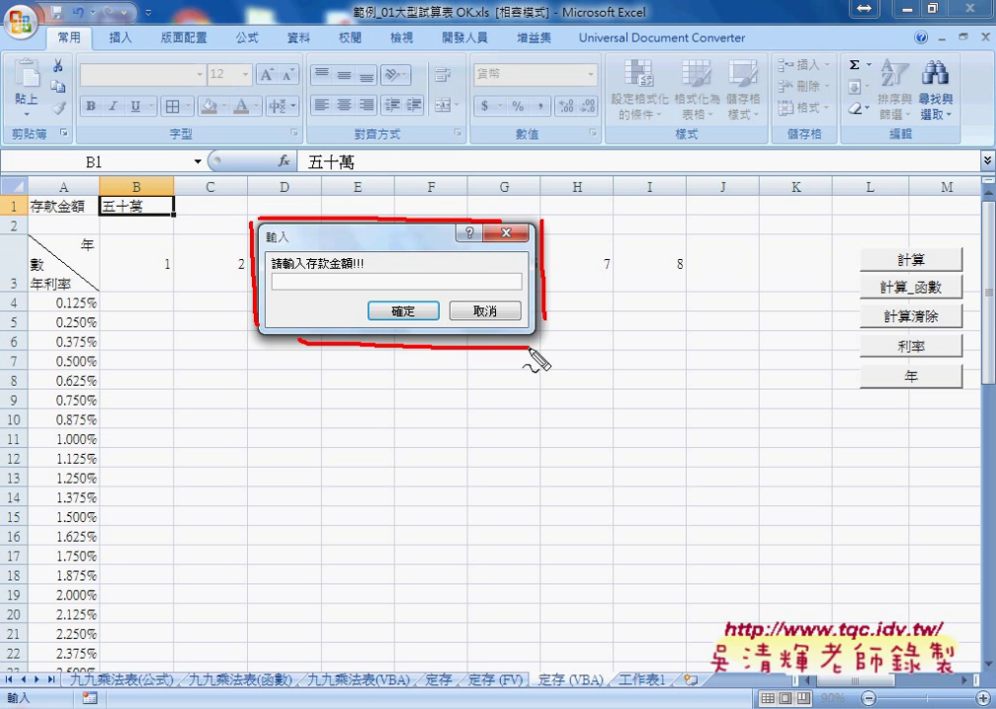
pyautogui.press('Escape')
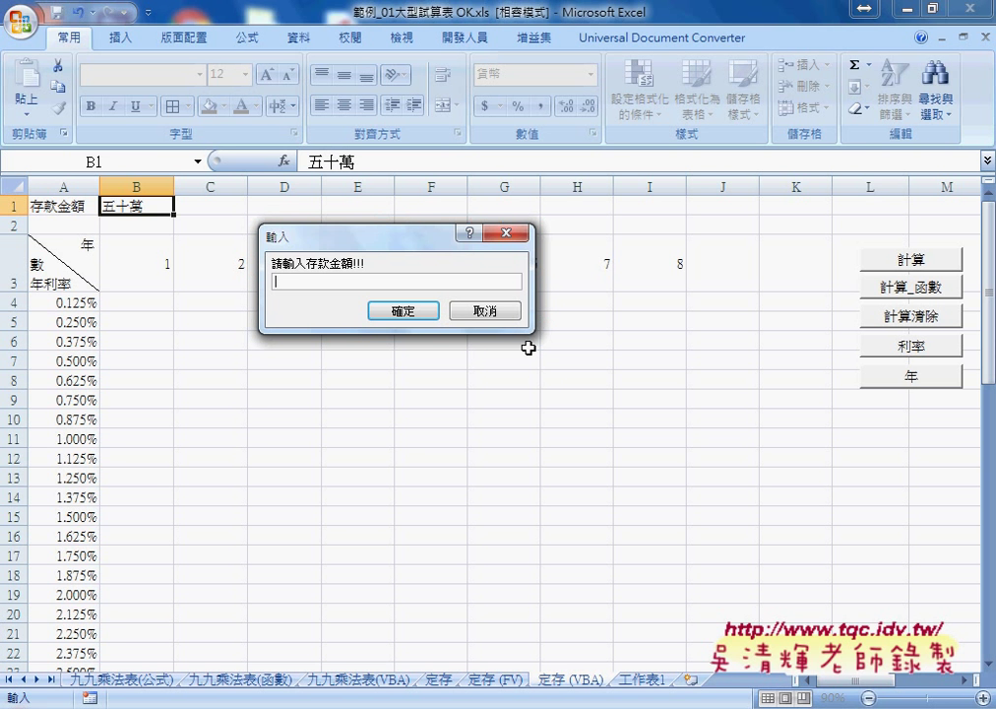
# Enter 五十萬 as the deposit, dismiss the invalid-number warning, then submit 5000000 instead
pyautogui.write('ㄨ')
pyautogui.press('BackSpace')
pyautogui.write('ㄨ')
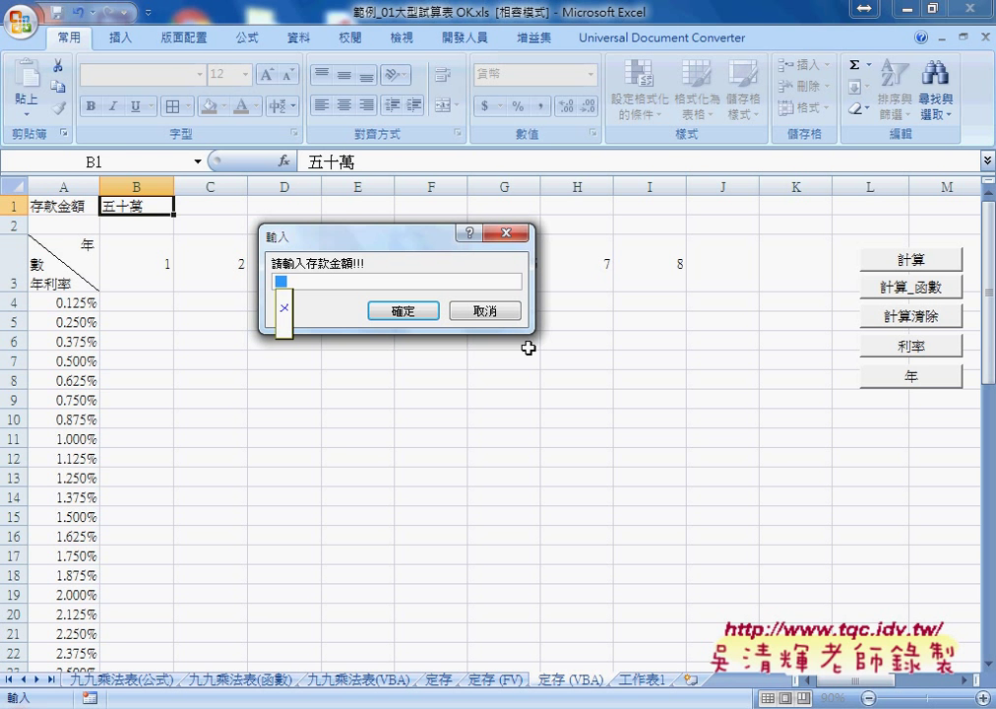
pyautogui.write('五十')
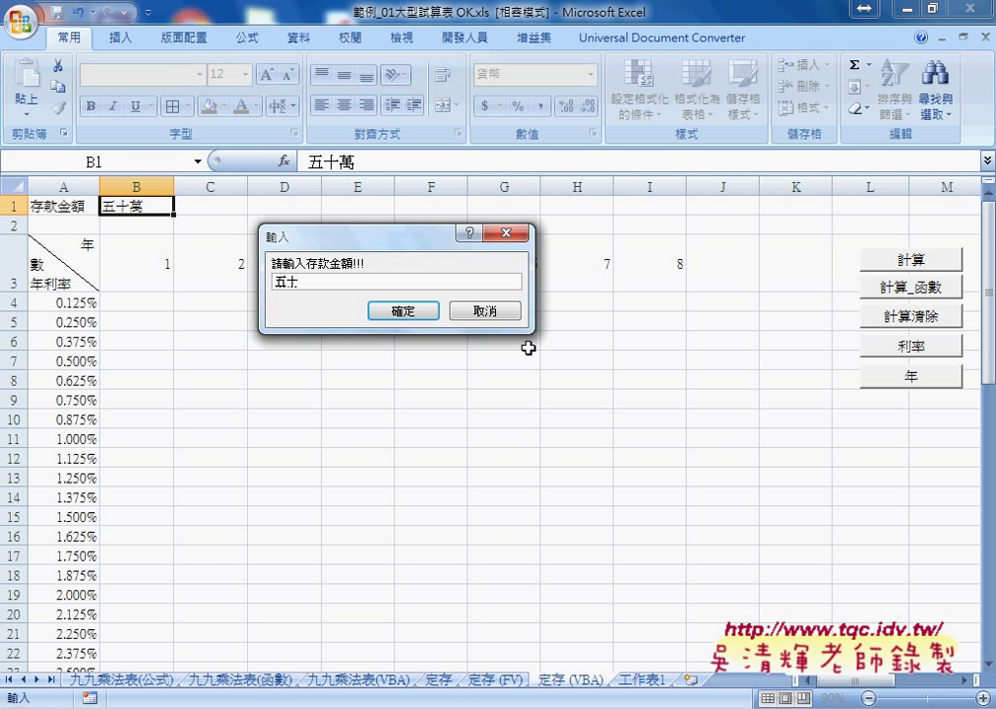
pyautogui.write('萬')
pyautogui.click(412, 313)
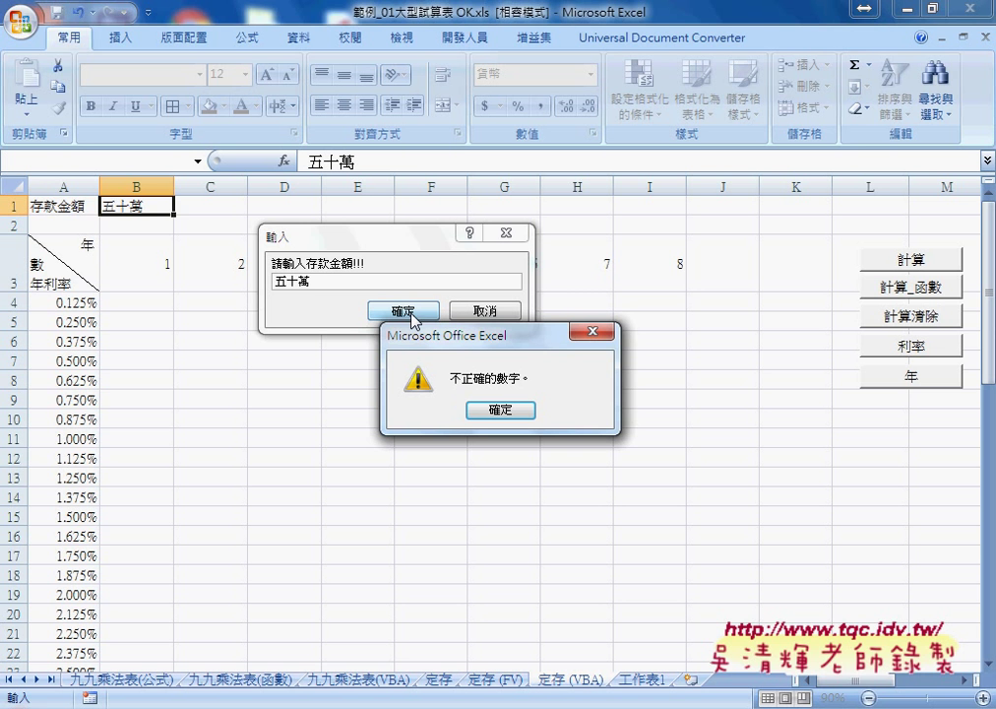
pyautogui.click(500, 412)
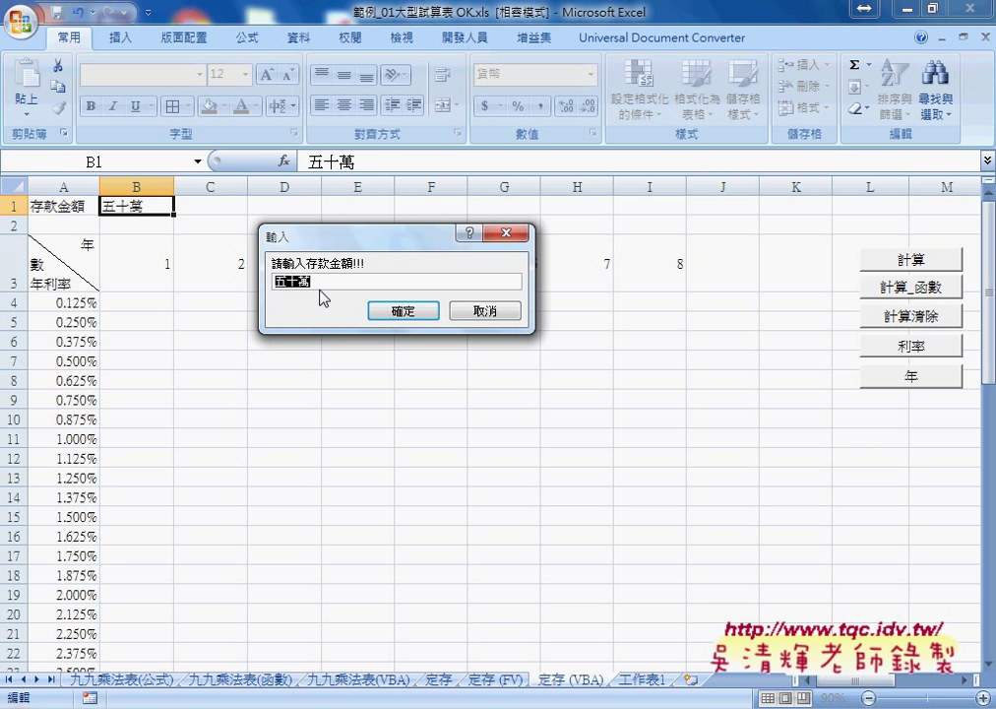
pyautogui.write('500000')
pyautogui.write('0')
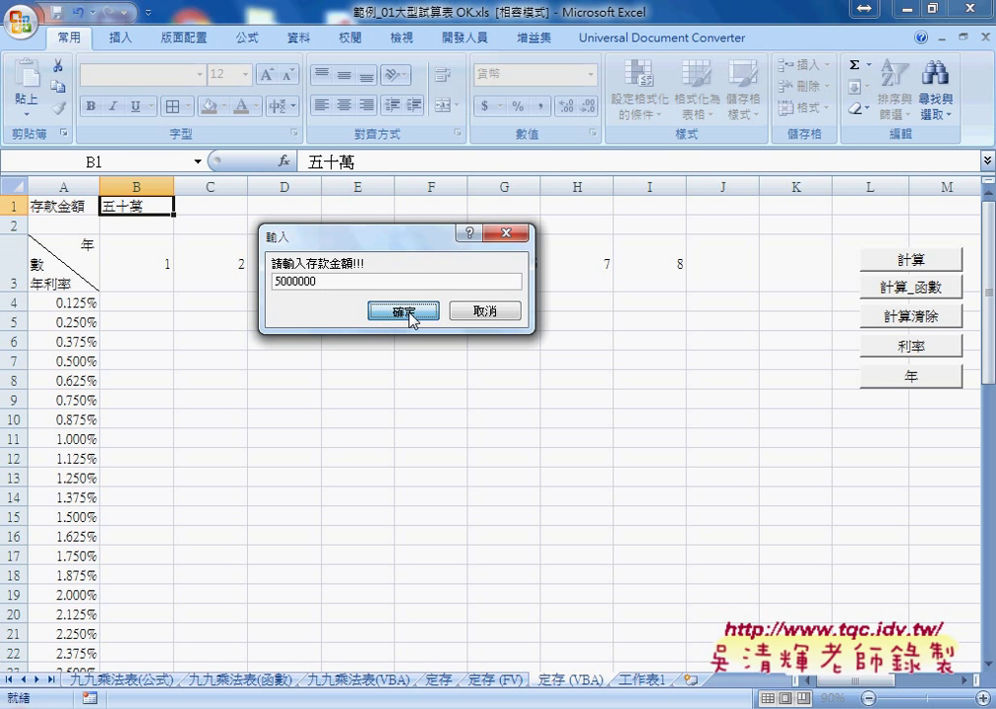
pyautogui.click(409, 311)
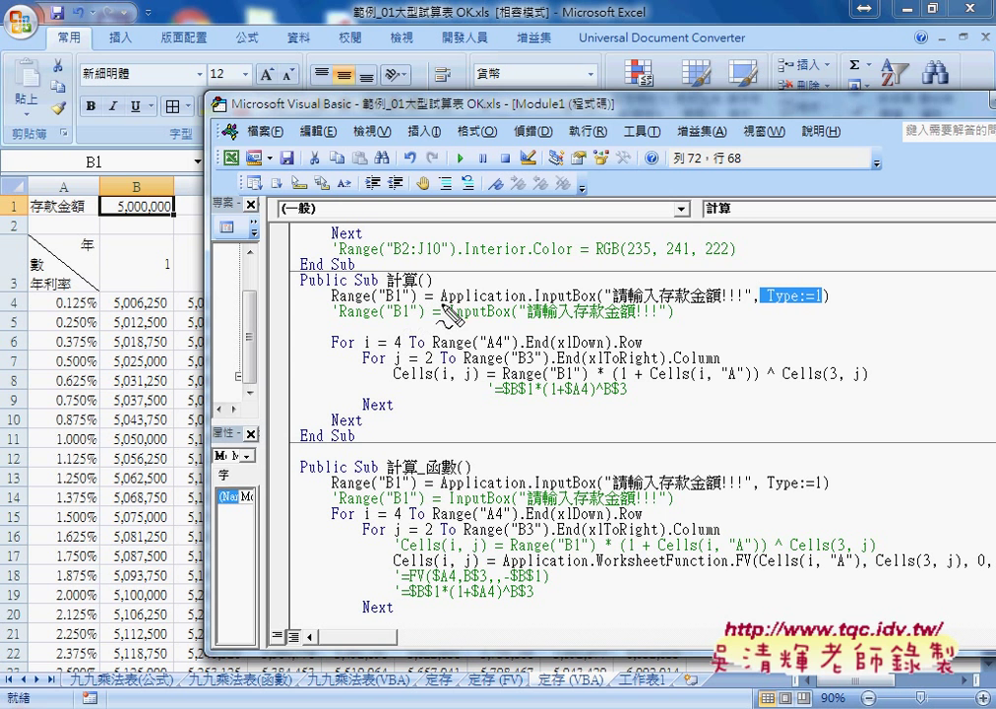
pyautogui.moveTo(440, 306); pyautogui.dragTo(527, 306)
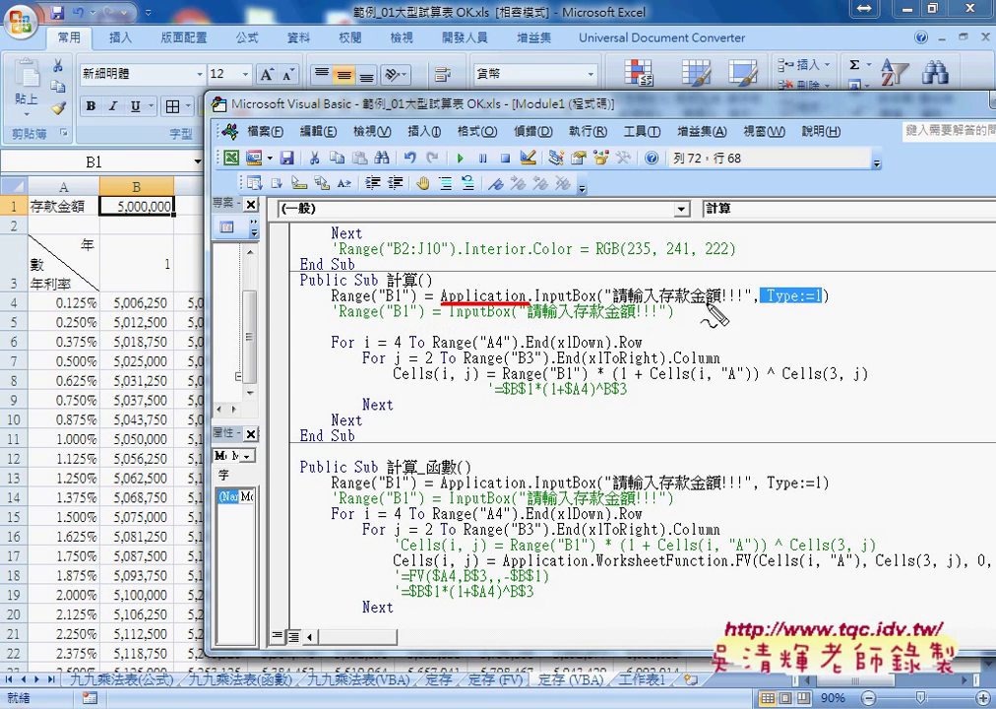
pyautogui.moveTo(769, 306); pyautogui.dragTo(823, 306)
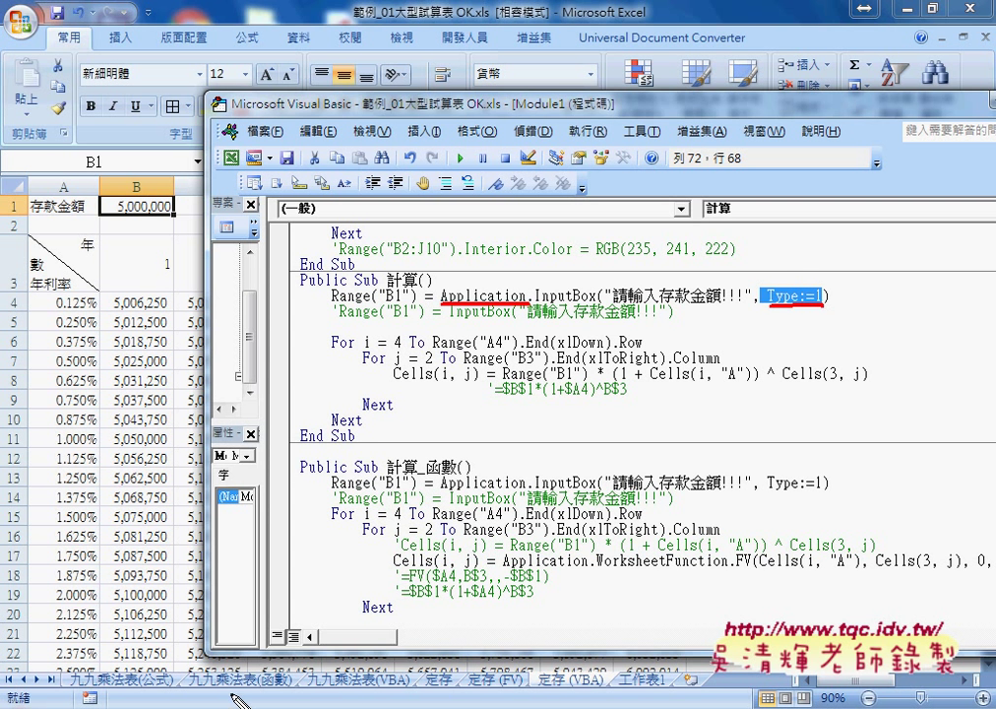
pyautogui.moveTo(394, 386); pyautogui.dragTo(425, 386)
pyautogui.moveTo(478, 367); pyautogui.dragTo(504, 365)
pyautogui.press('Escape')
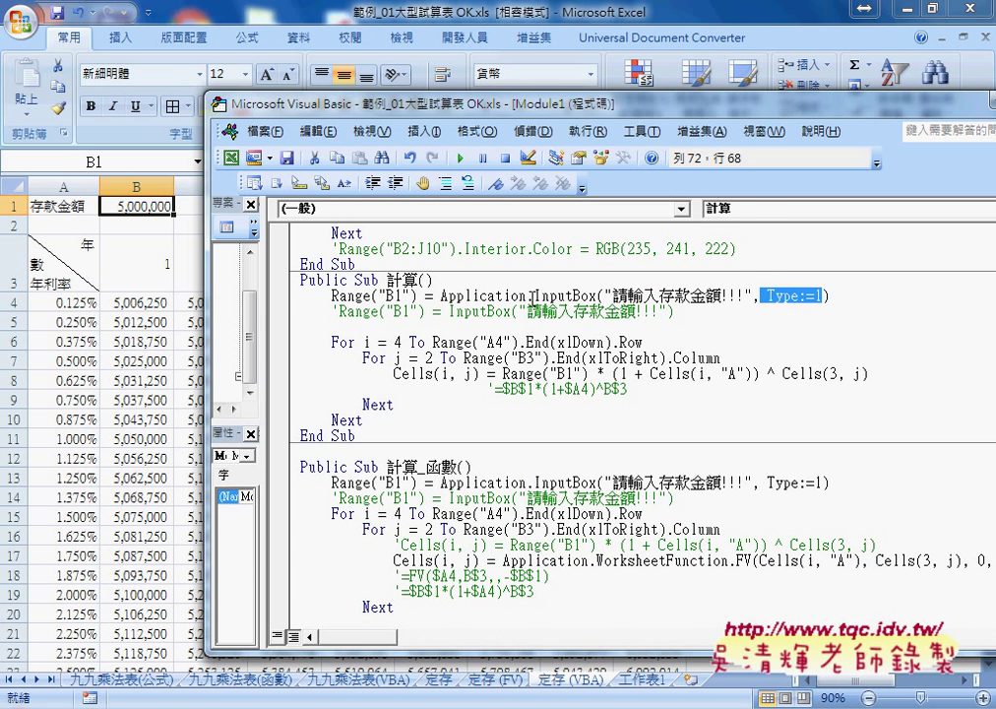
# Add a period after Application, browse its member list, then dismiss it and delete the stray period
pyautogui.click(538, 297)
pyautogui.press('Left')
pyautogui.press('Left')
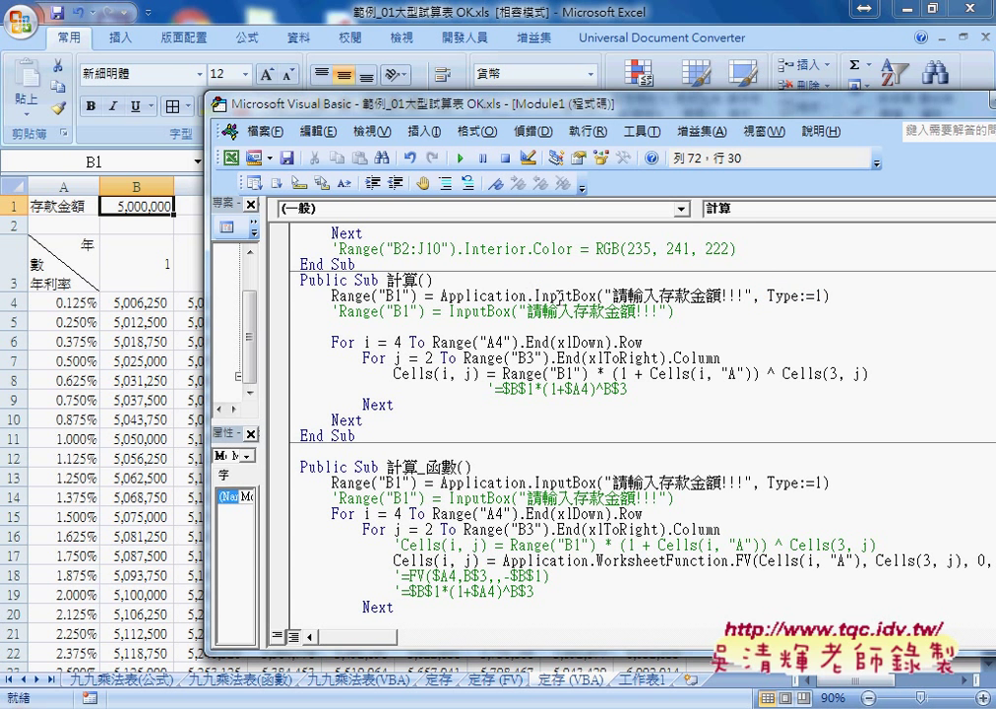
pyautogui.write('.')
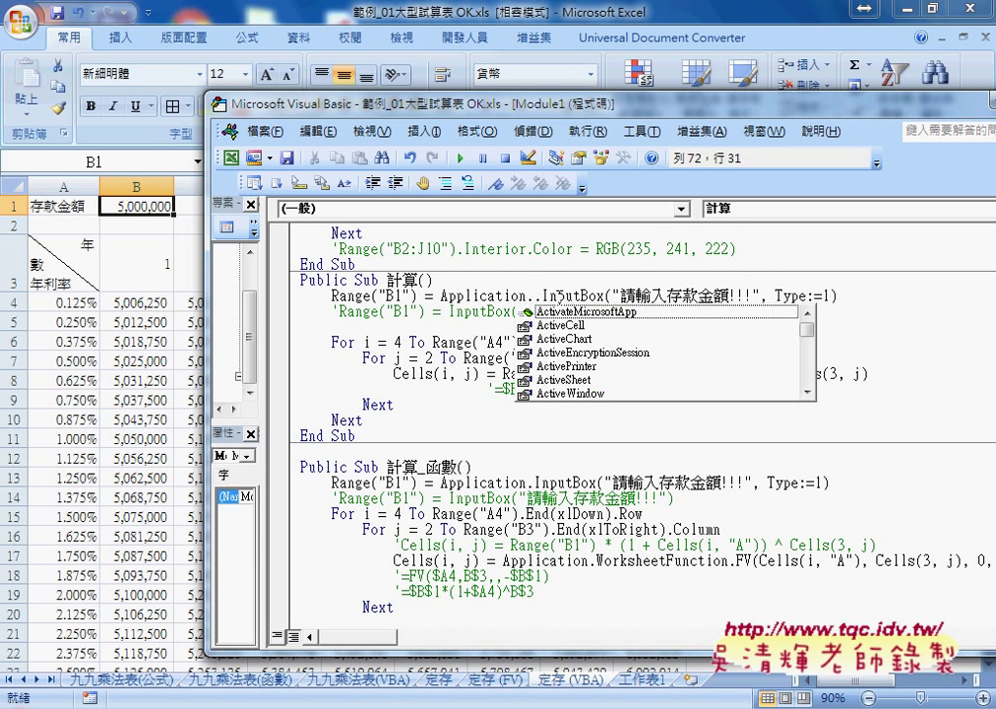
pyautogui.press('Down')
pyautogui.press('Down')
pyautogui.press('Down')
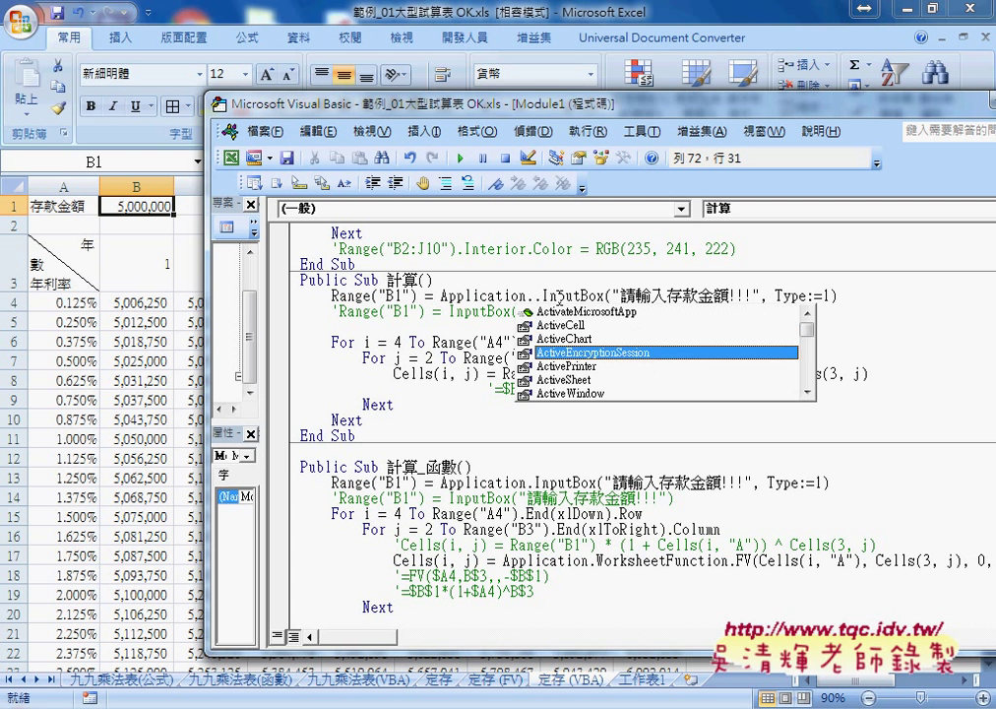
pyautogui.press('Down')
pyautogui.press('Down')
pyautogui.press('Down')
pyautogui.press('Down')
pyautogui.press('Down')
pyautogui.press('Down')
pyautogui.press('Down')
pyautogui.press('Down')
pyautogui.press('Down')
pyautogui.press('Down')
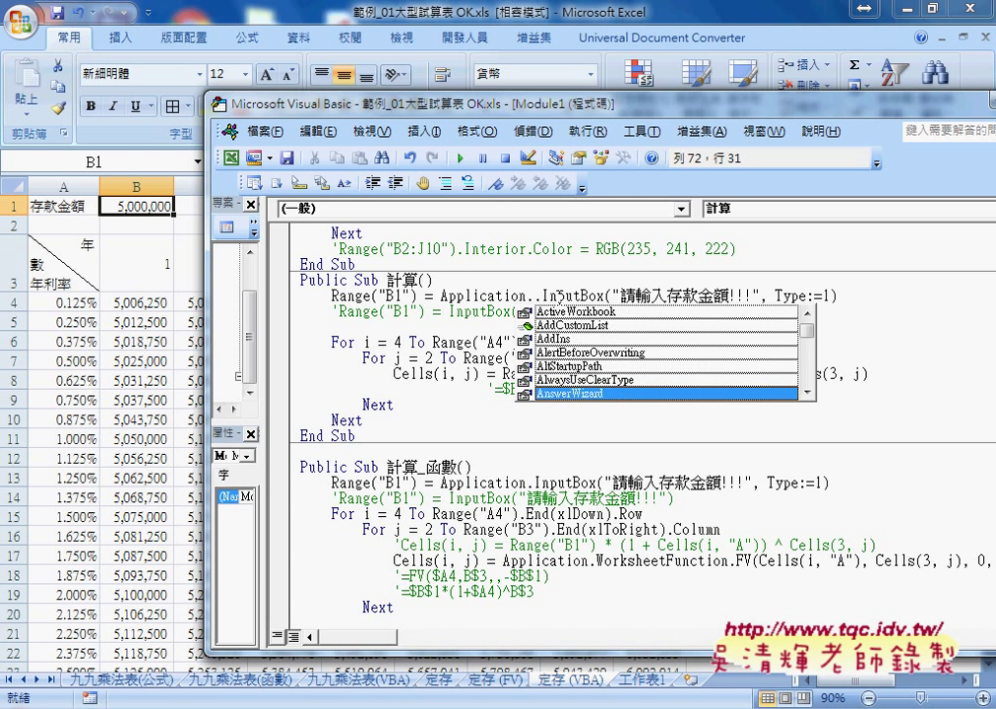
pyautogui.press('Down')
pyautogui.press('Down')
pyautogui.press('Down')
pyautogui.press('Escape')
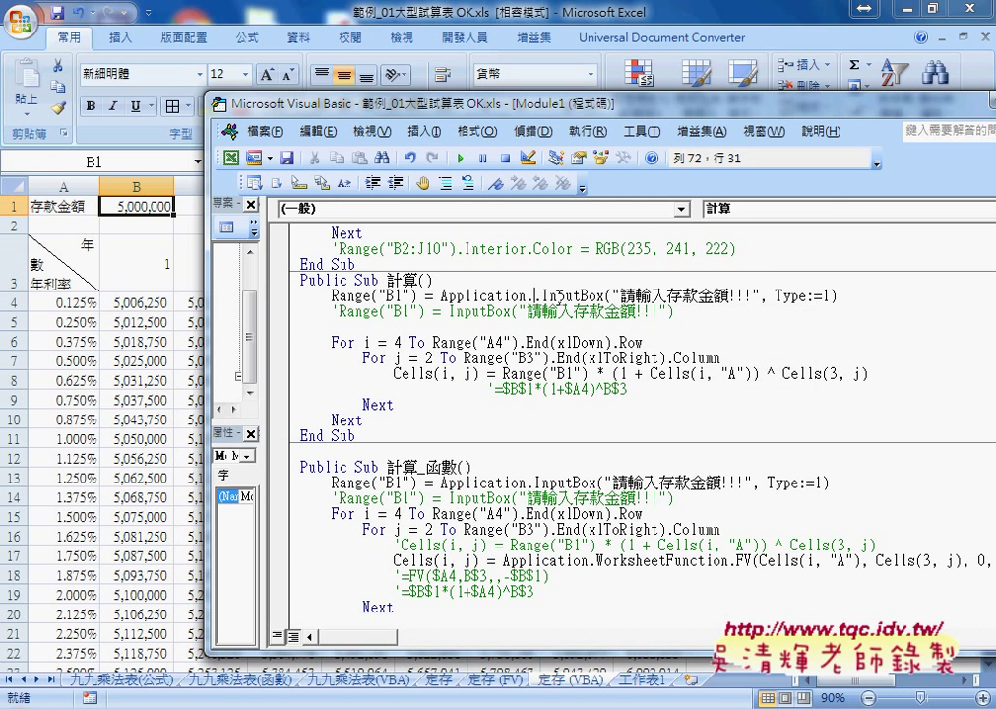
pyautogui.press('Left')
pyautogui.press('Left')
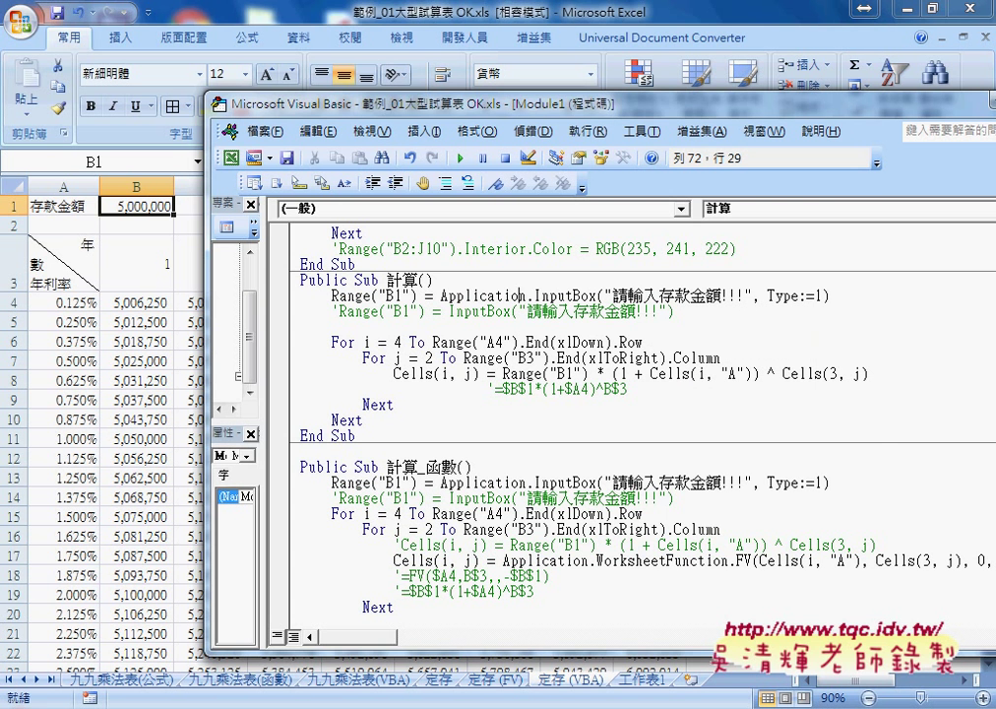
# Look up the Application object in Excel developer help with F1 and scroll its topics
pyautogui.press('Left')
pyautogui.press('Left')
pyautogui.press('F1')
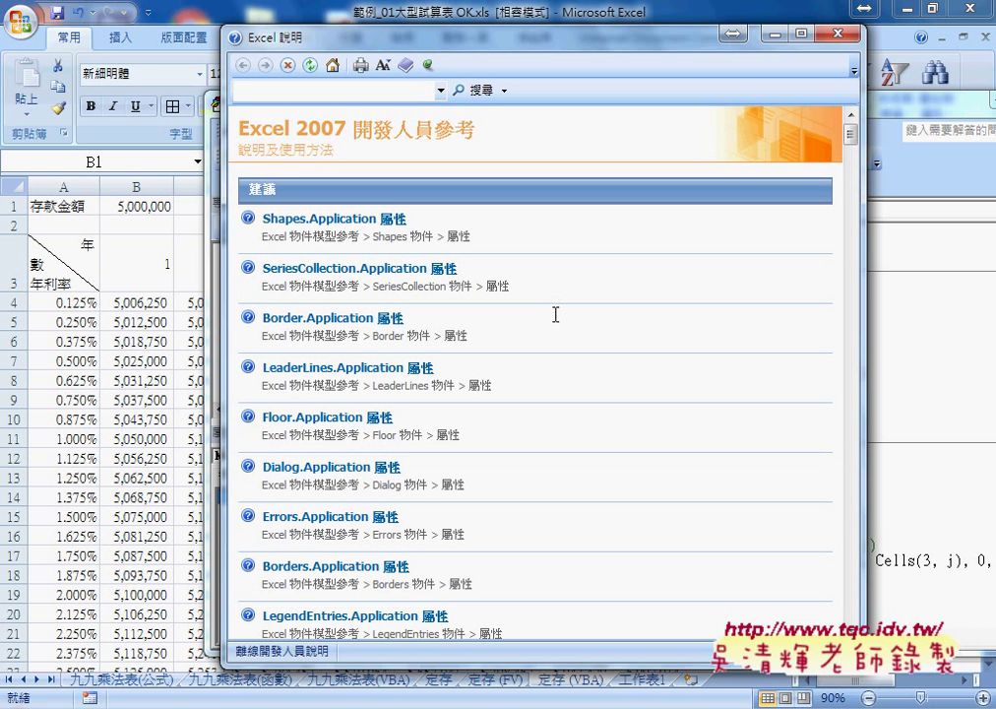
pyautogui.scroll(-2, 556, 314)
pyautogui.scroll(-1, 555, 314)
pyautogui.scroll(-2, 555, 314)
pyautogui.scroll(2, 555, 314)
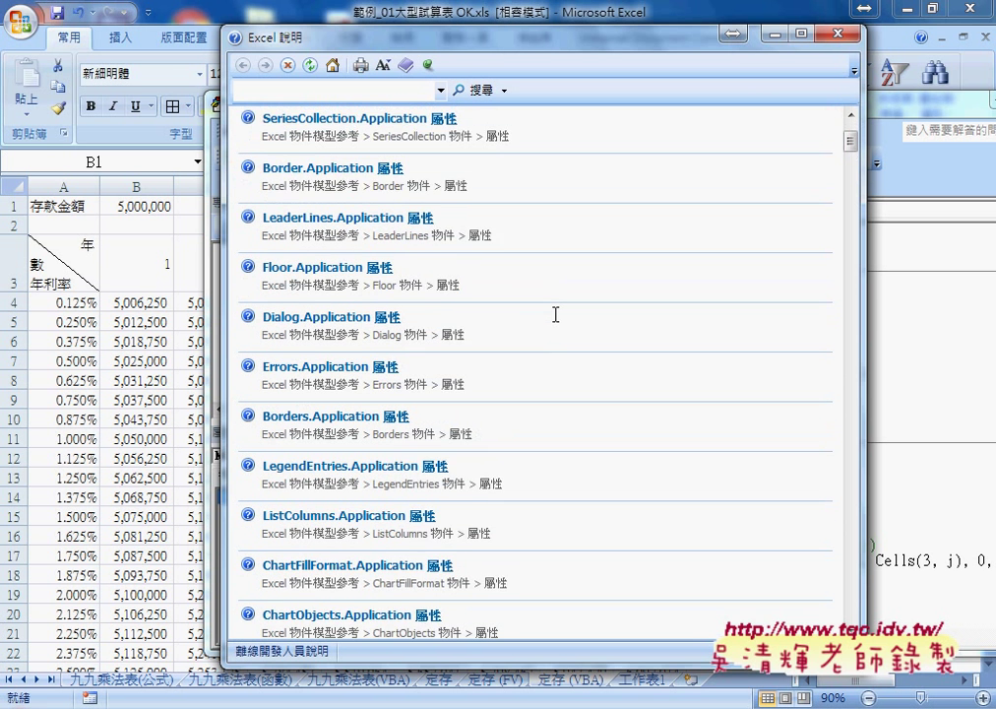
pyautogui.scroll(2, 555, 314)
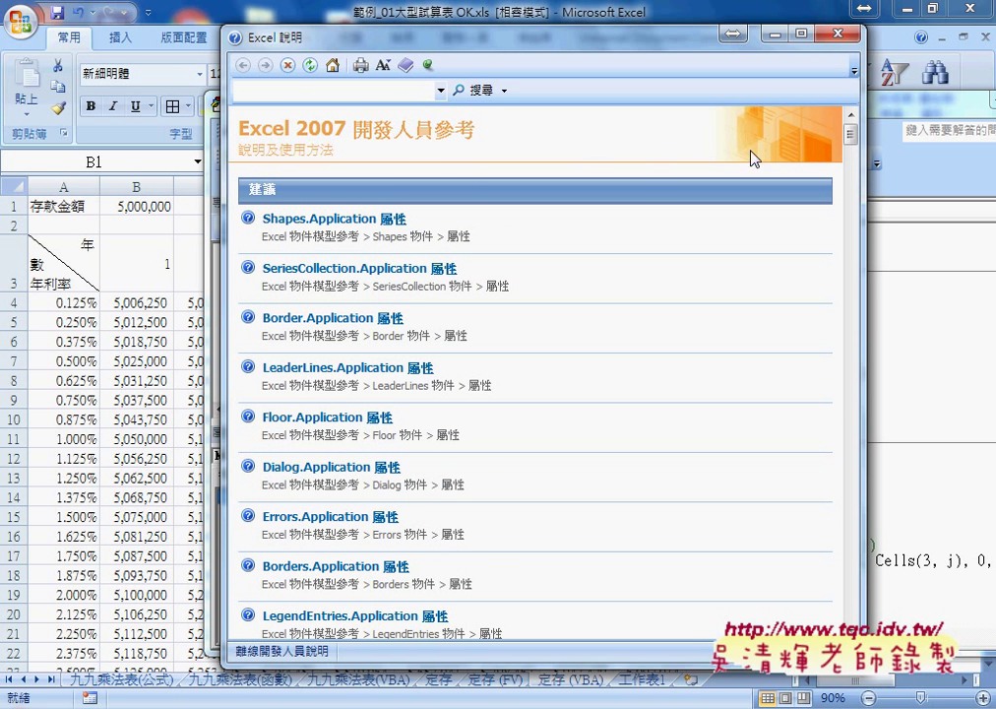
pyautogui.click(838, 33)
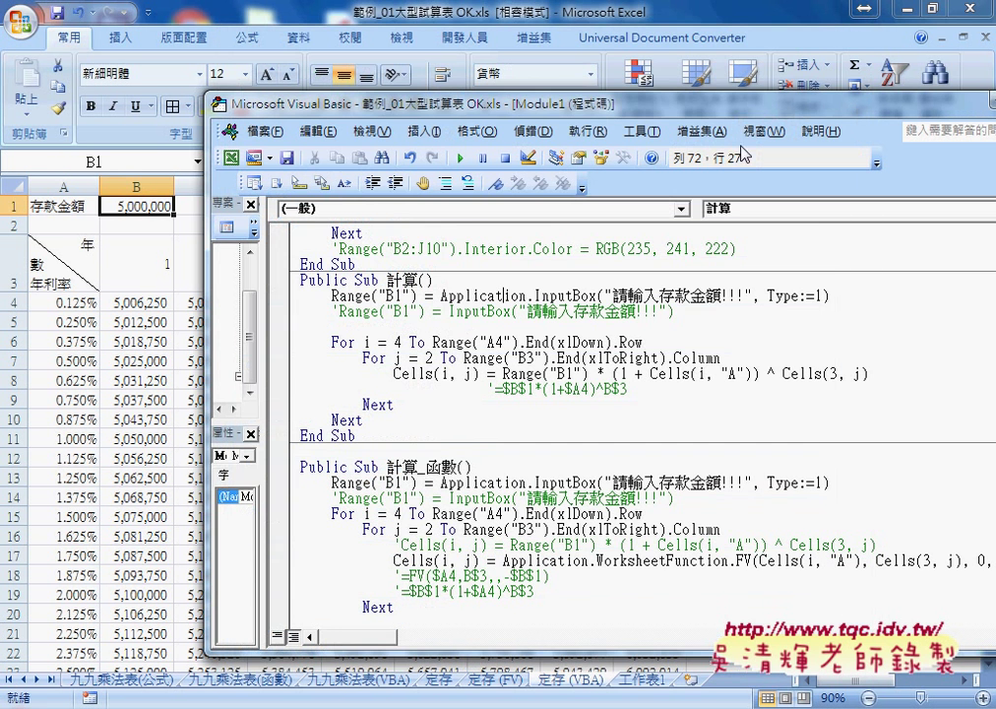
pyautogui.moveTo(440, 296); pyautogui.dragTo(513, 295)
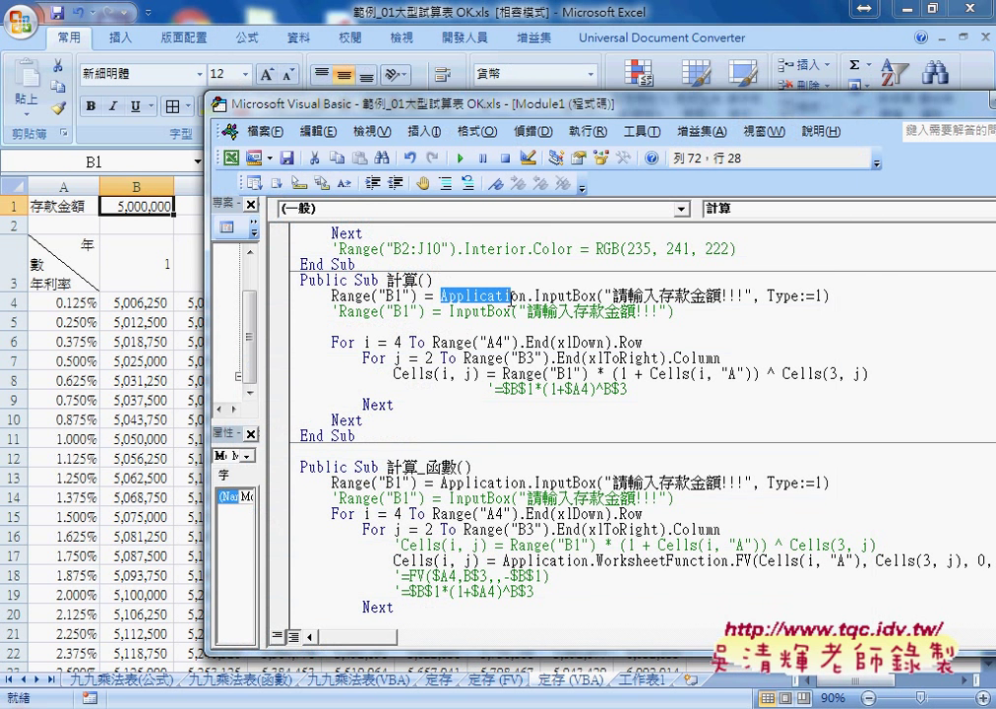
pyautogui.click(529, 295)
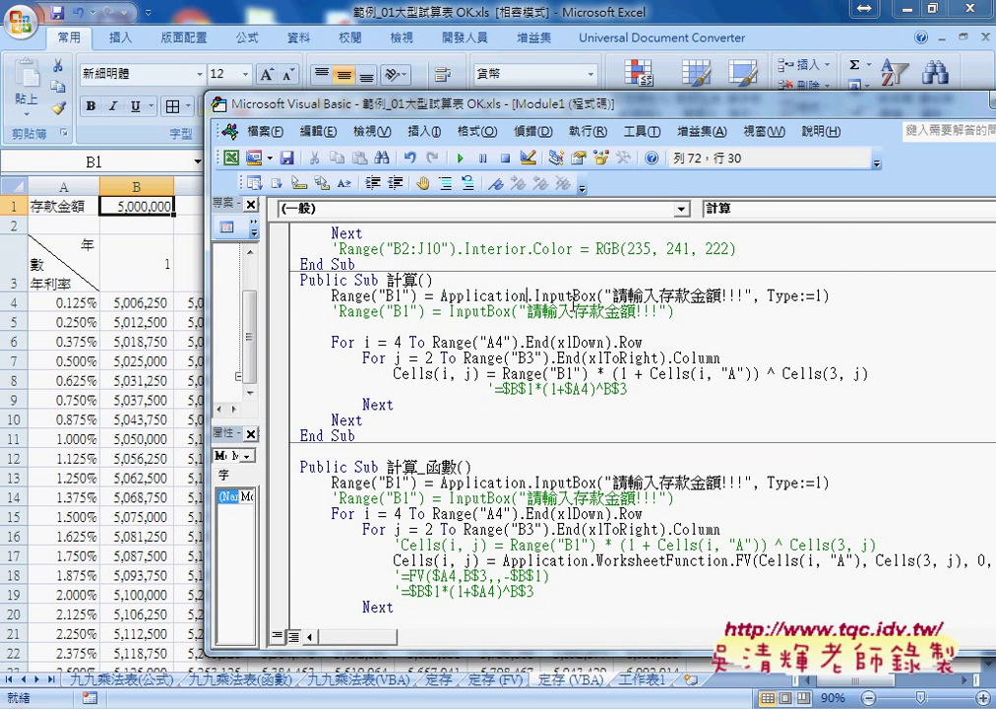
pyautogui.write('.')
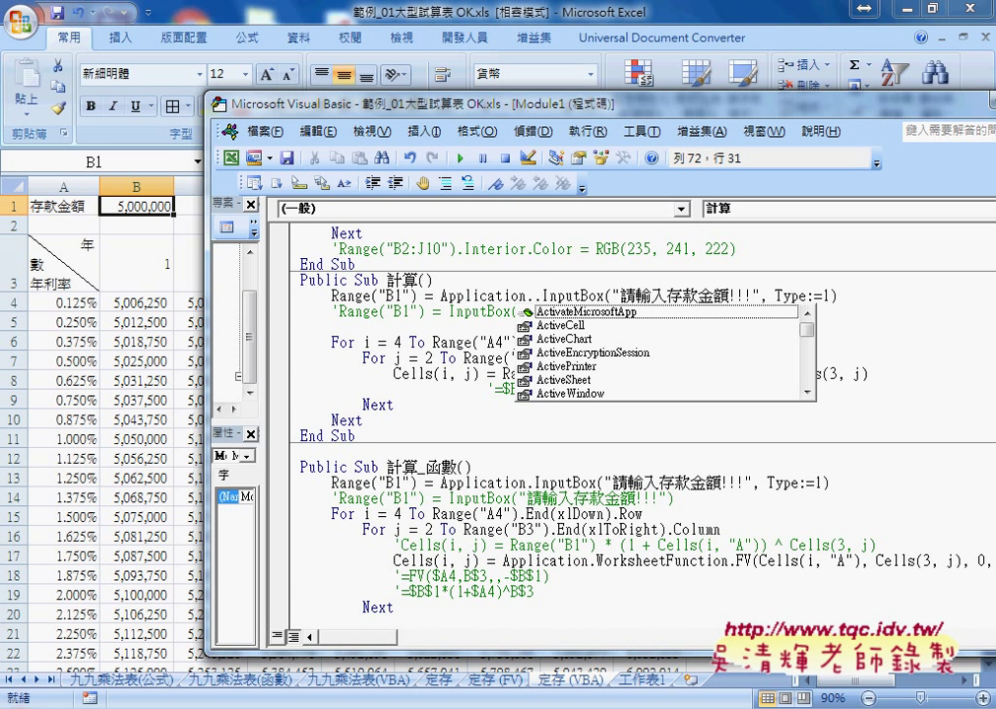
pyautogui.write('ㄛ')
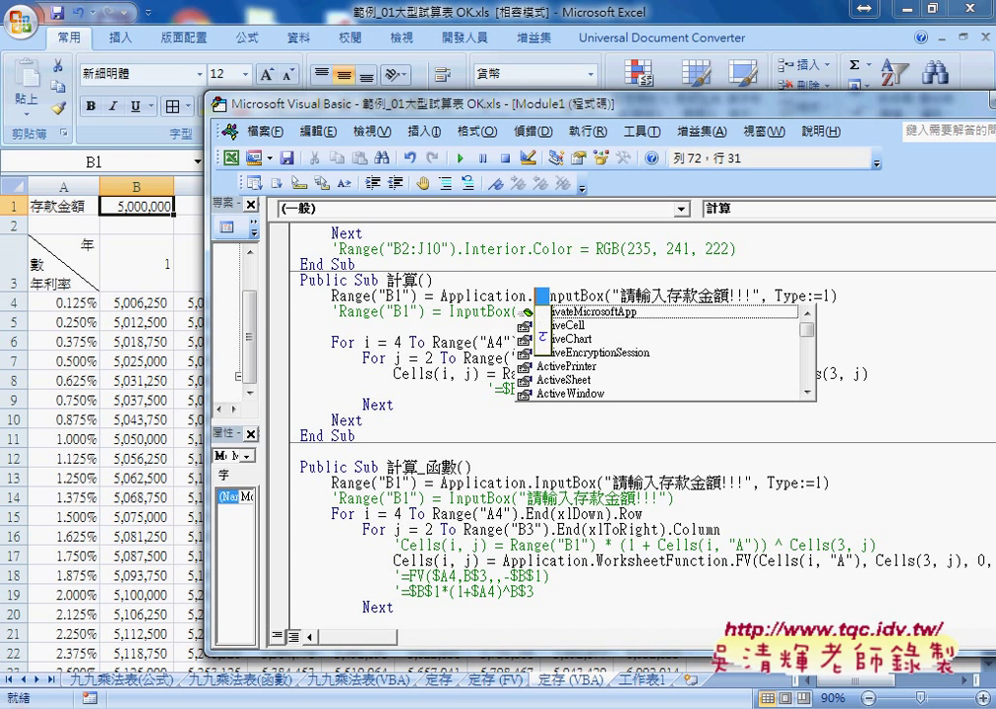
pyautogui.press('Escape')
pyautogui.write('on')
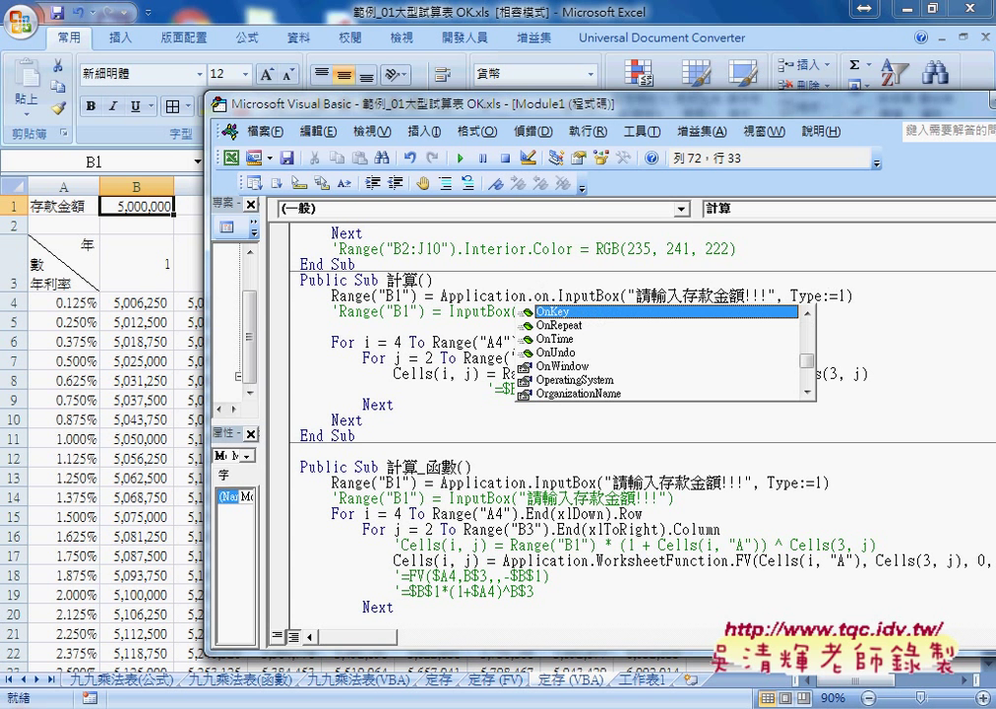
pyautogui.press('Down')
pyautogui.press('Down')
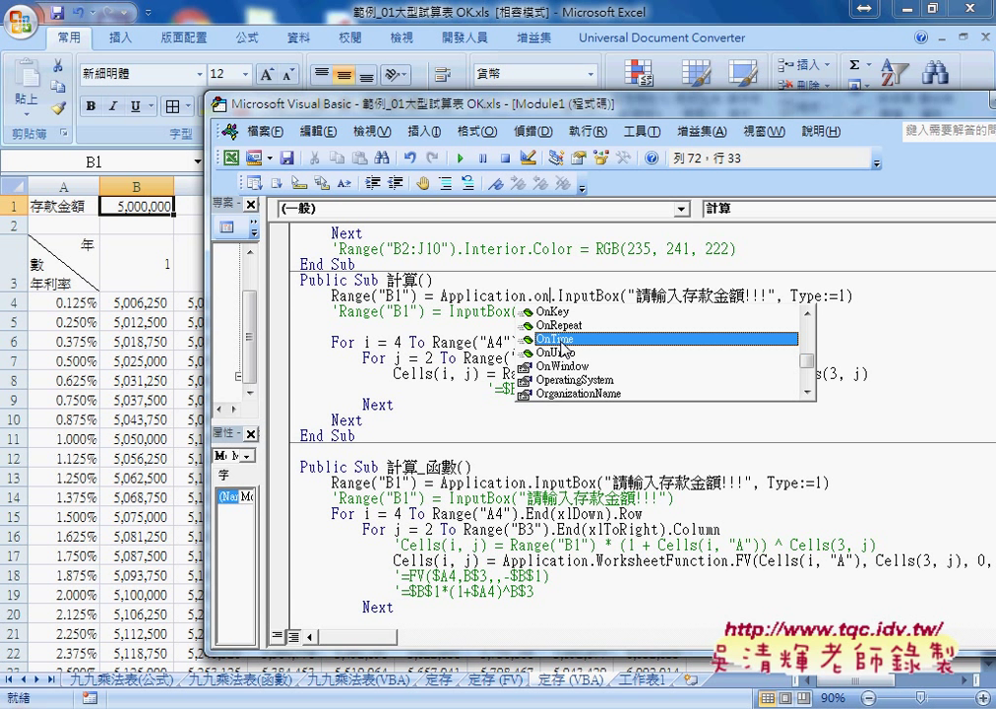
pyautogui.press('BackSpace')
pyautogui.press('BackSpace')
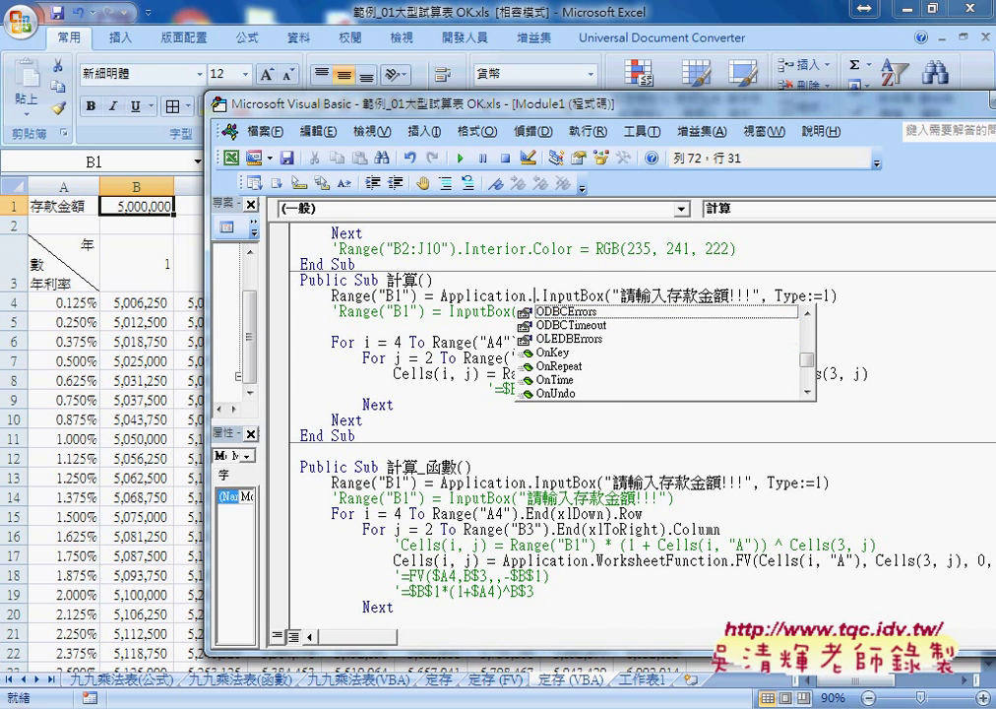
pyautogui.press('BackSpace')
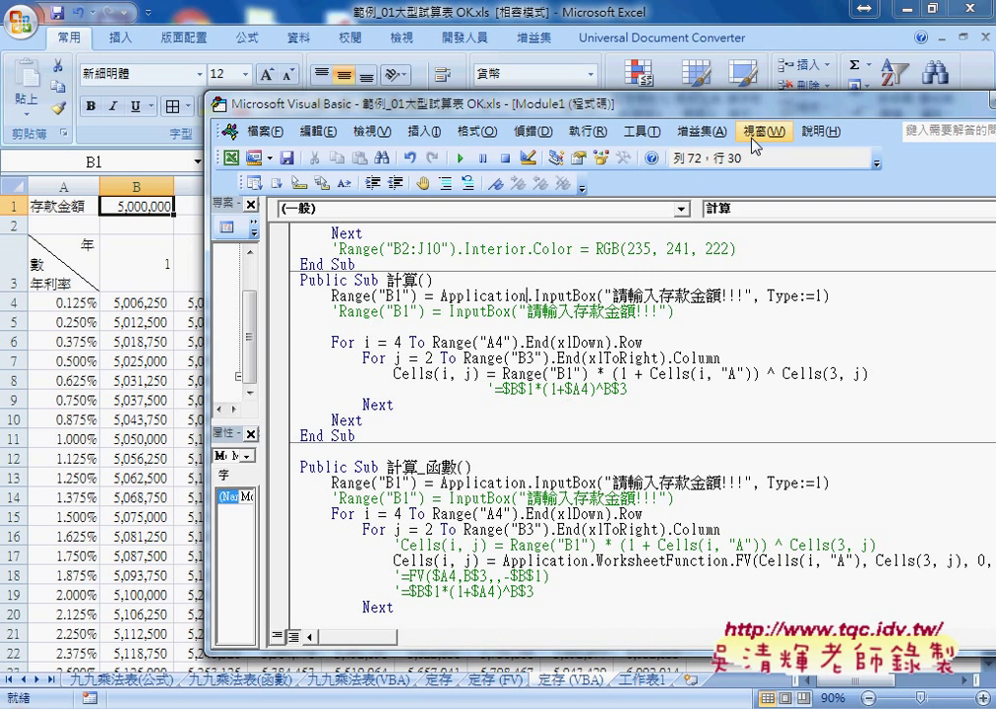
pyautogui.moveTo(758, 113); pyautogui.dragTo(596, 112)
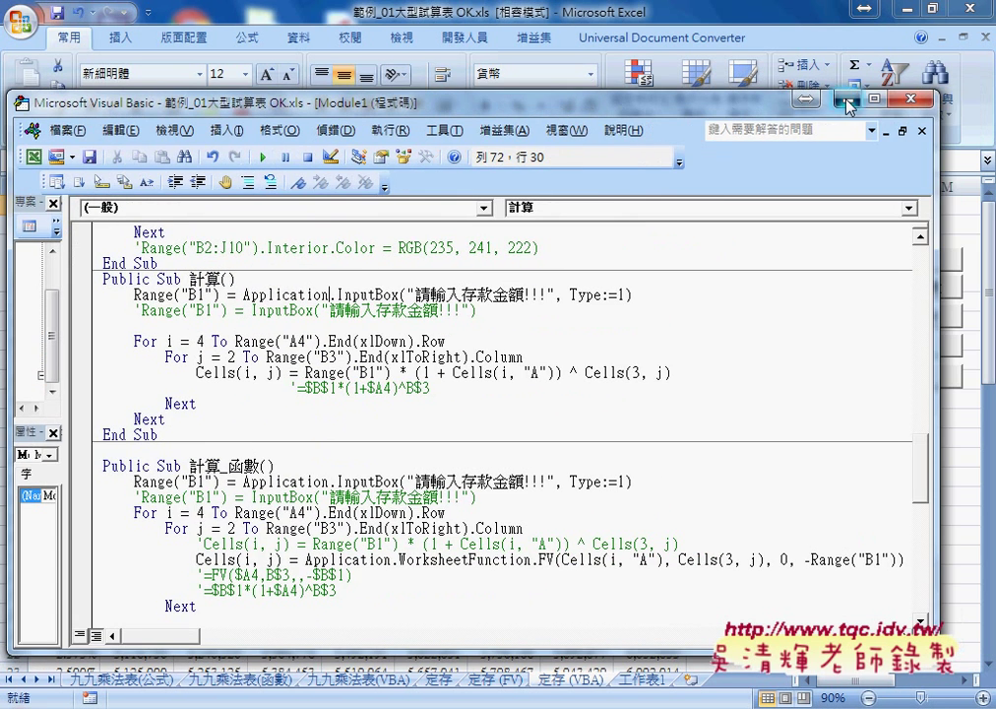
# Clear the table with 計算清除, then run 計算 with a 500000 deposit
pyautogui.click(845, 104)
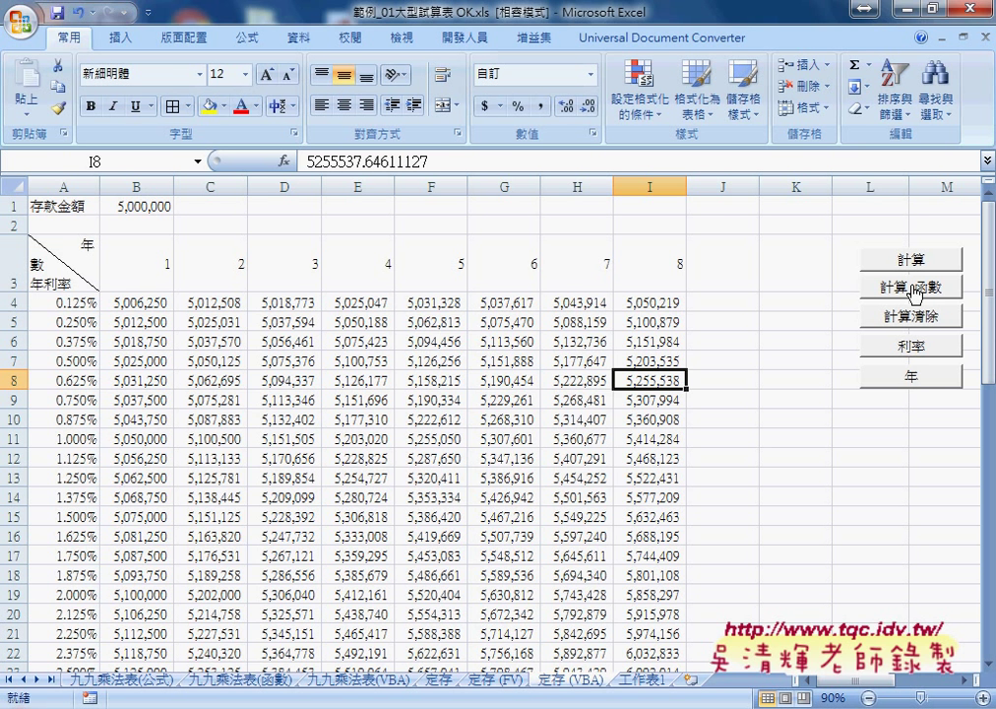
pyautogui.click(918, 316)
pyautogui.click(912, 266)
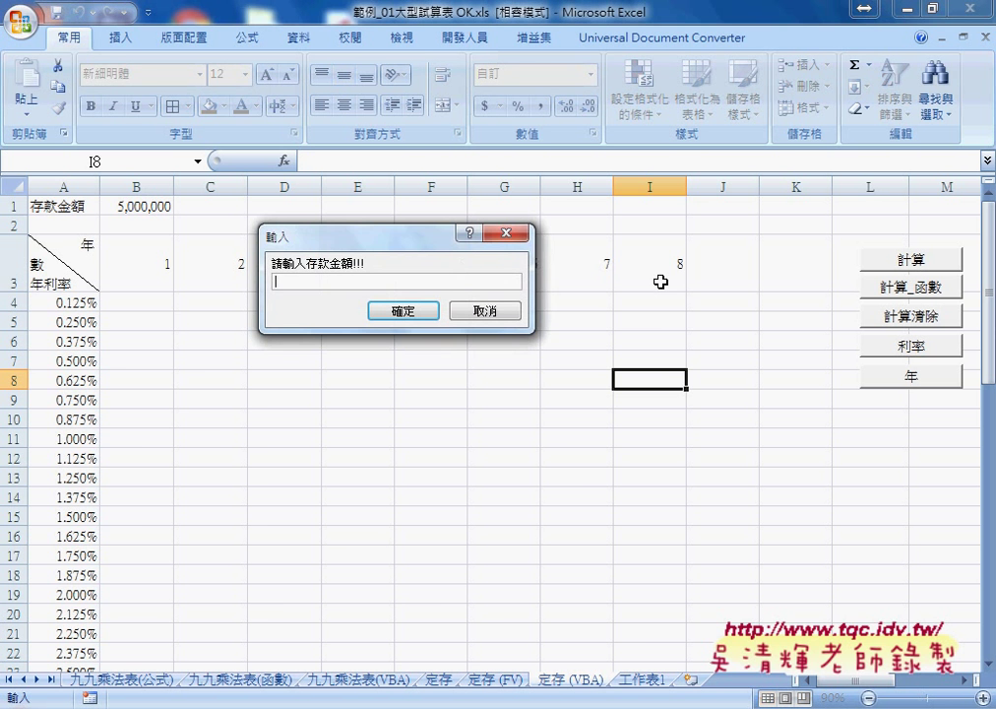
pyautogui.write('500000')
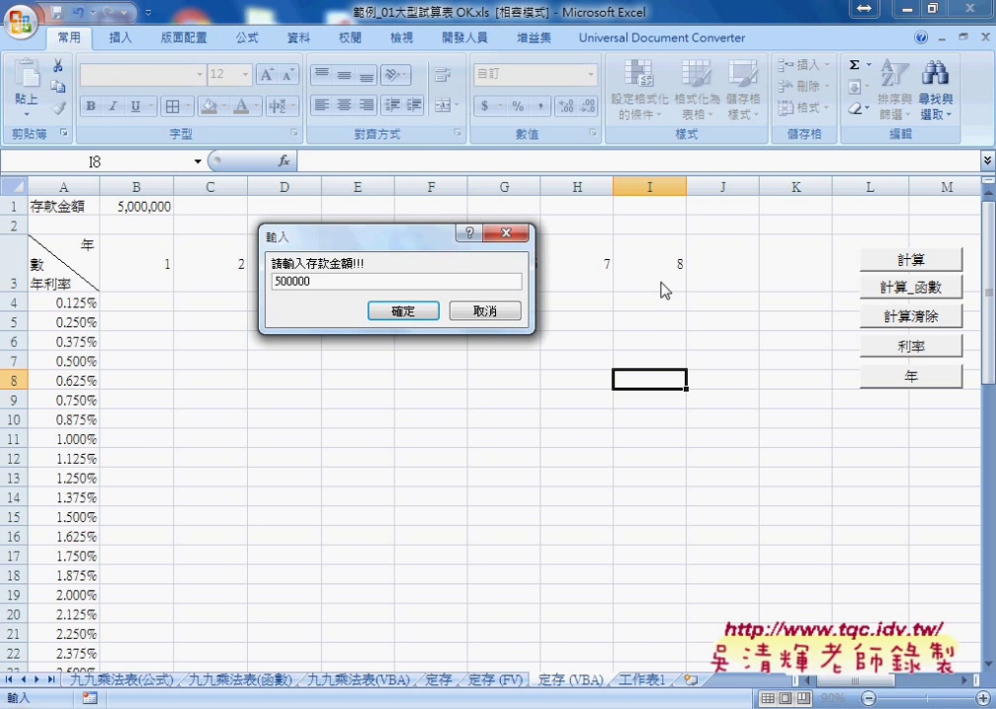
pyautogui.press('Return')
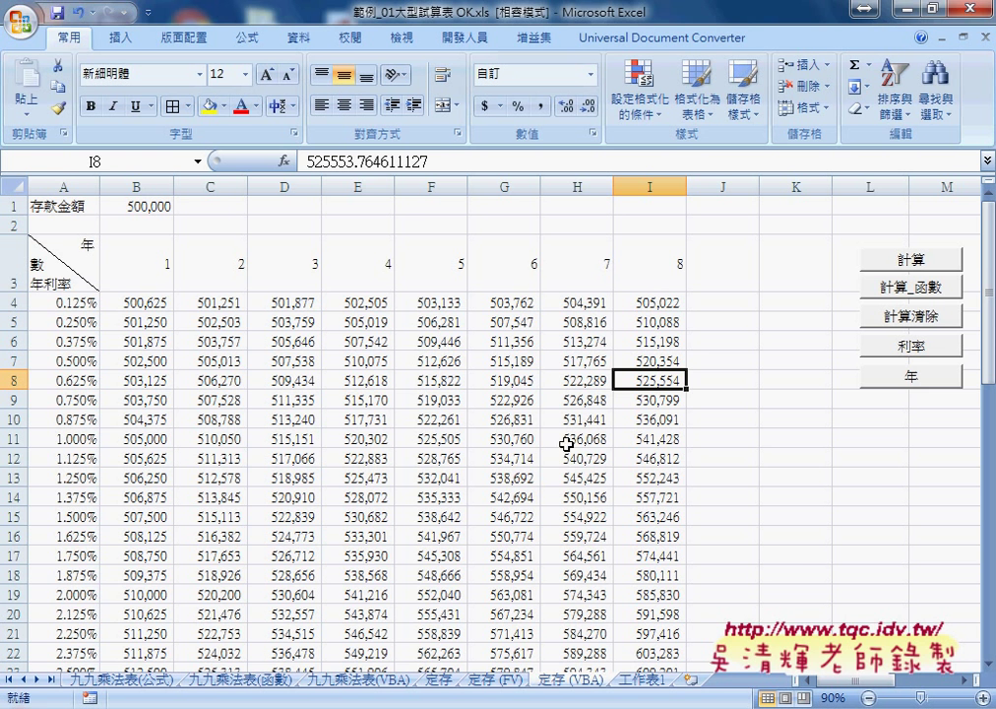
# On the 定存 (FV) sheet, inspect B4's formula =FV($A4,B$3,0,-$B$1) without changing it
pyautogui.click(505, 689)
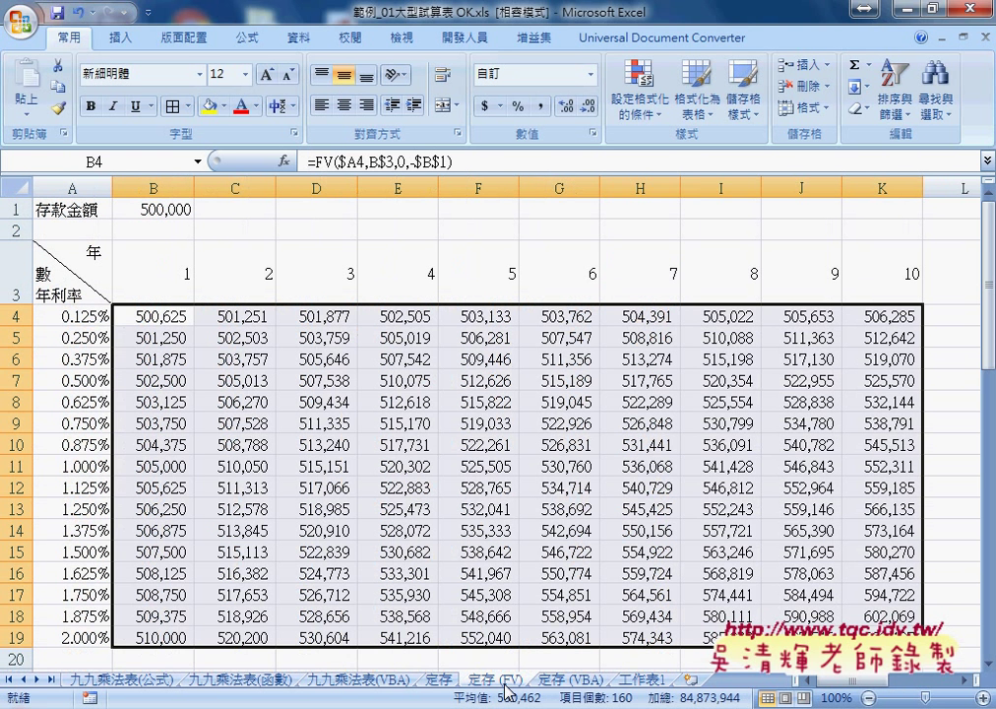
pyautogui.click(169, 317)
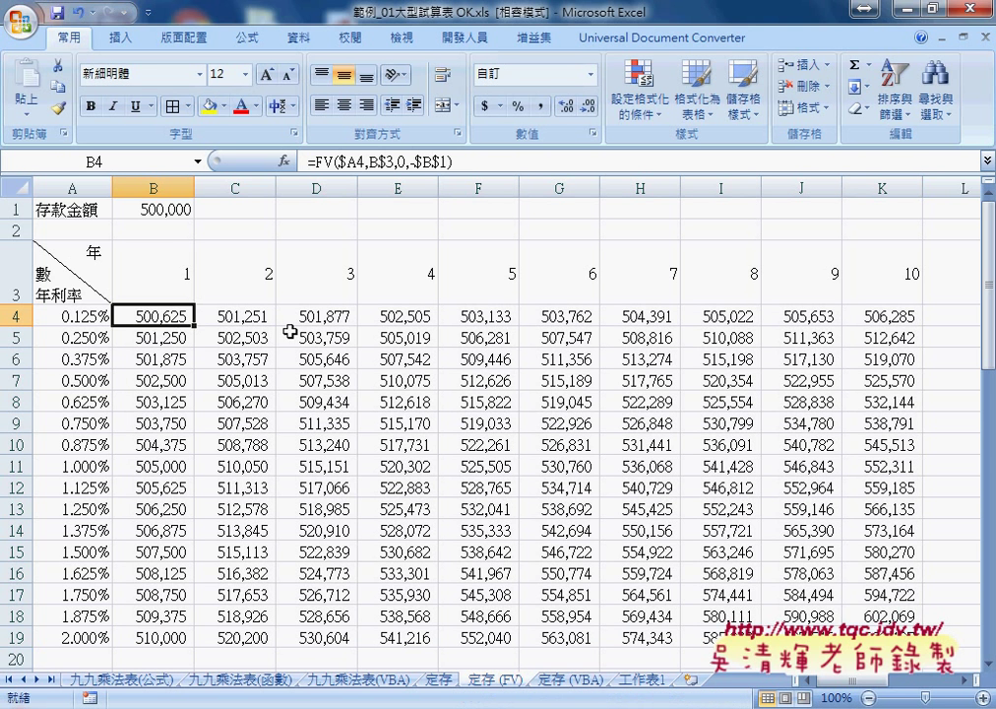
pyautogui.moveTo(451, 160); pyautogui.dragTo(306, 160)
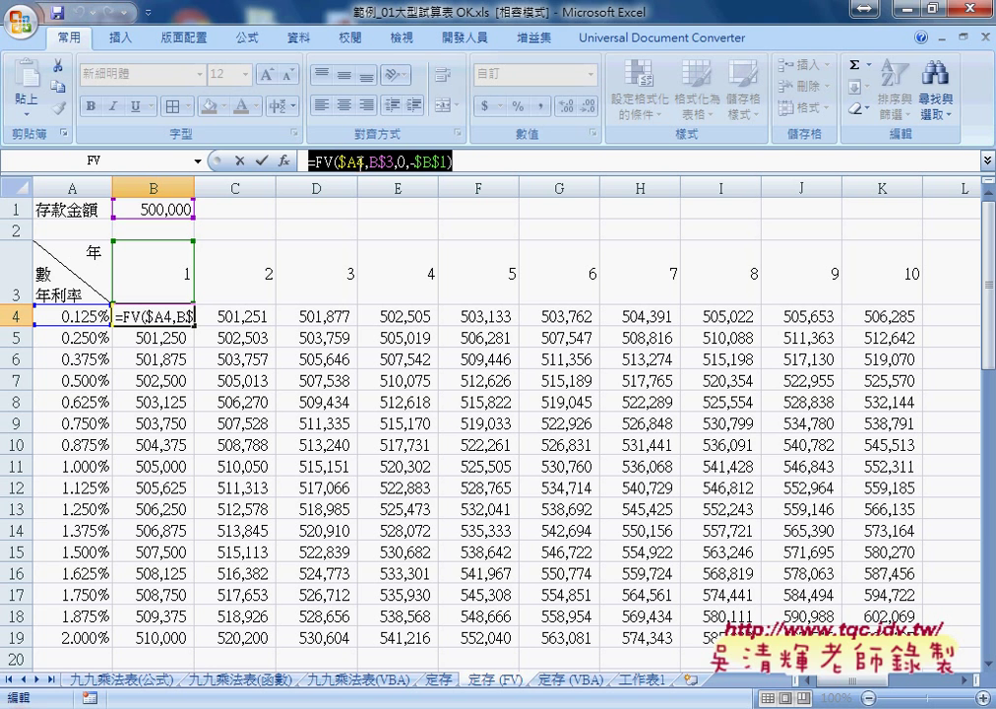
pyautogui.click(362, 160)
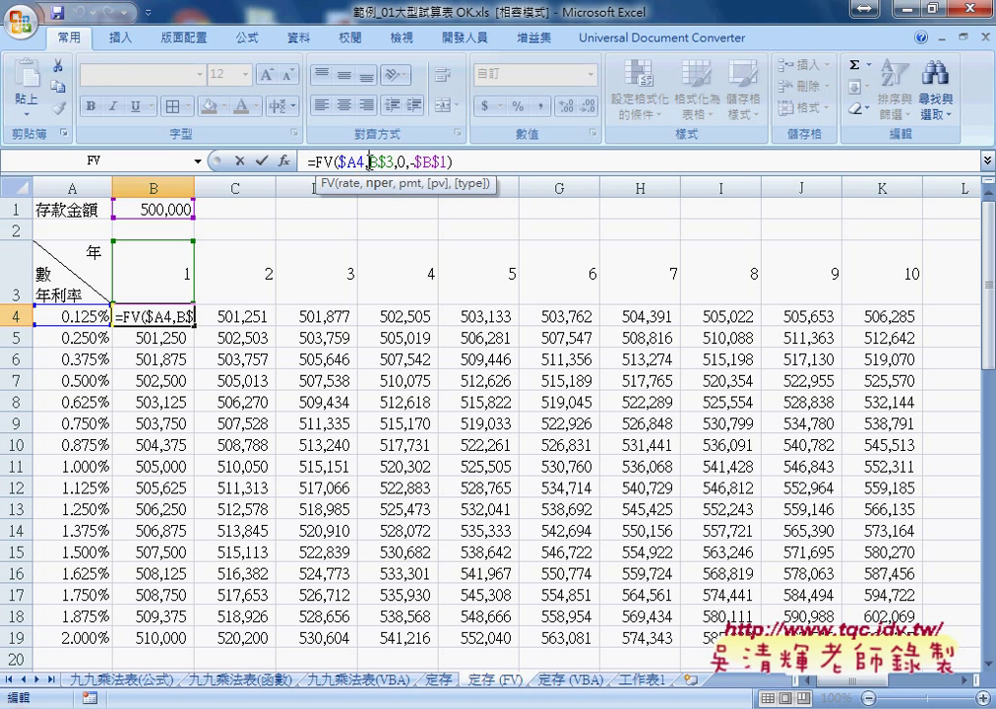
pyautogui.press('Right')
pyautogui.hotkey('shift', 'Right')
pyautogui.hotkey('ctrl', 'Return')
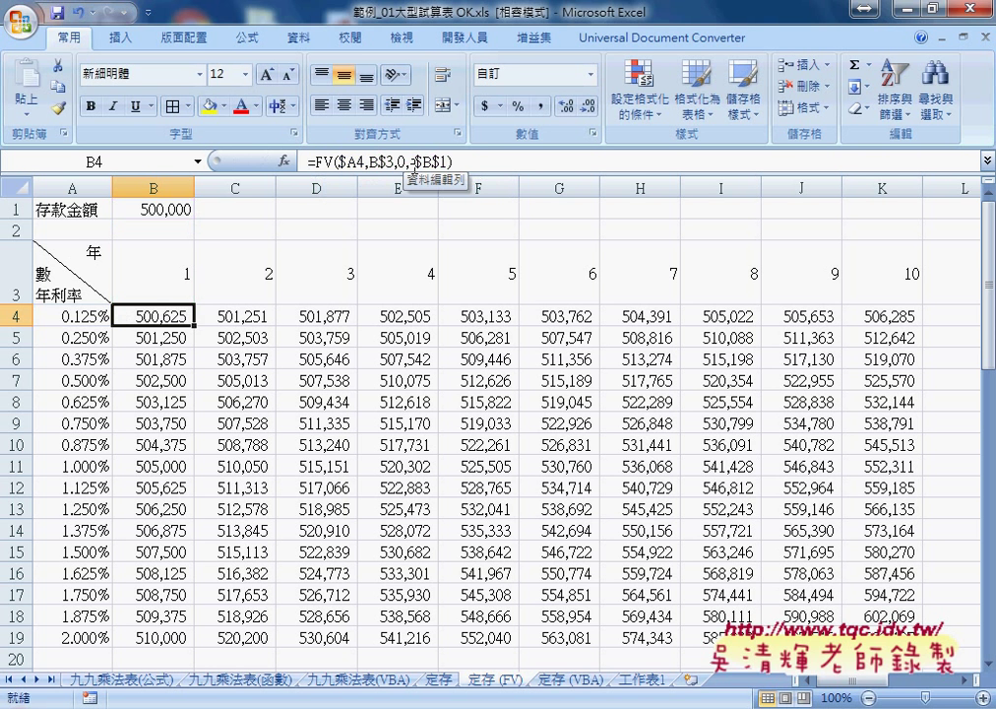
# Copy the FV formula text from the formula bar, then minimize and restore the 範例_01大型試算表 OK.xls workbook
pyautogui.moveTo(452, 160); pyautogui.dragTo(360, 155)
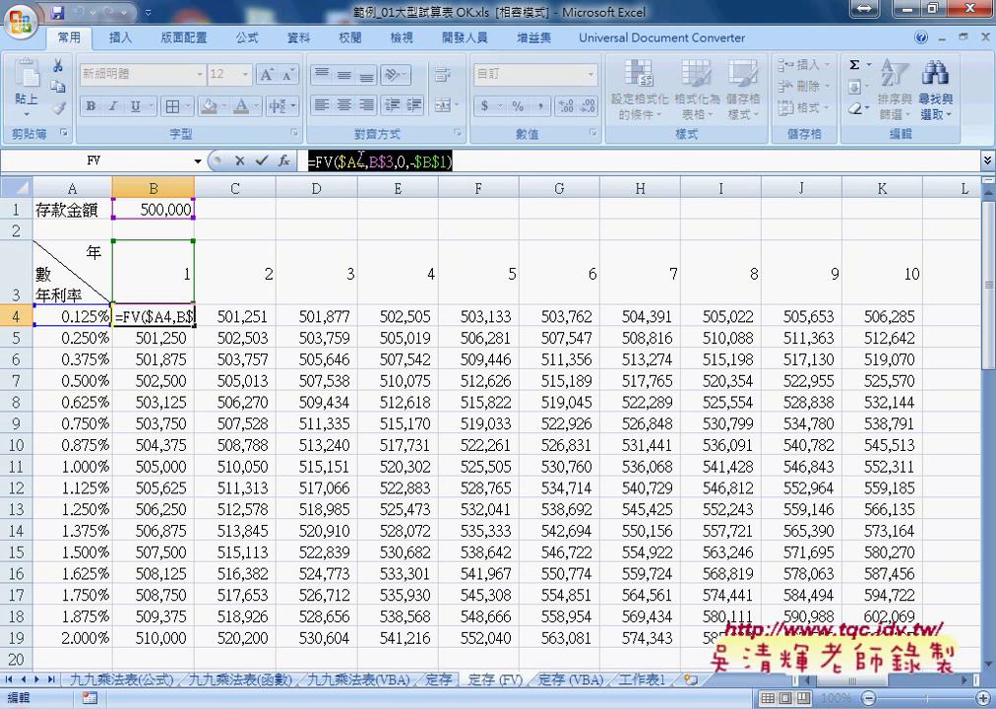
pyautogui.rightClick(507, 155)
pyautogui.click(526, 194)
pyautogui.press('Escape')
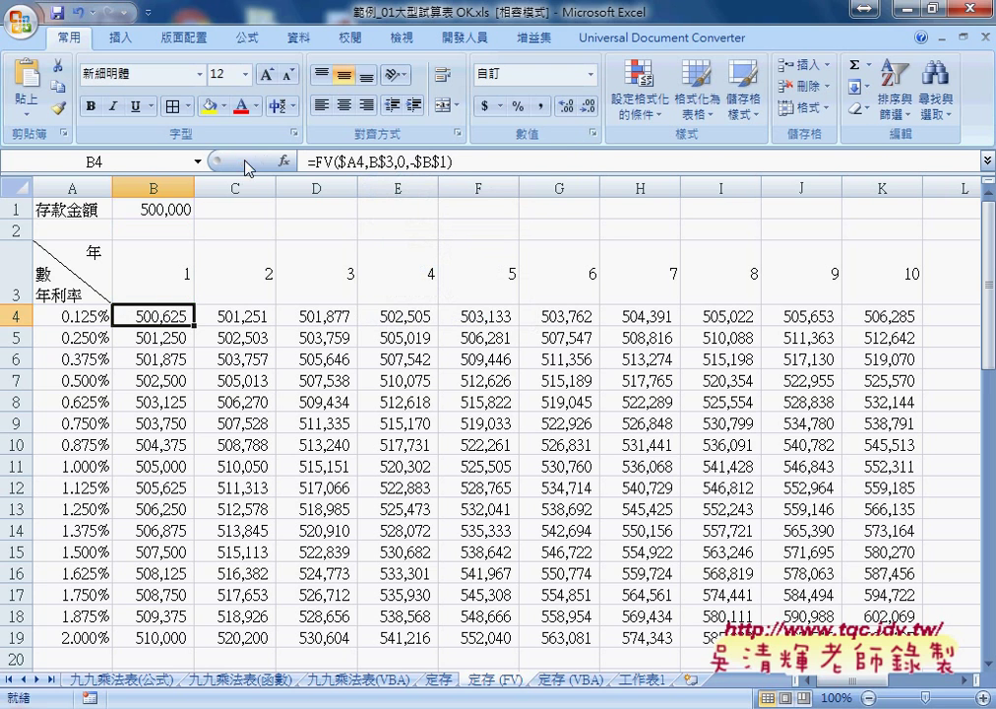
pyautogui.click(926, 8)
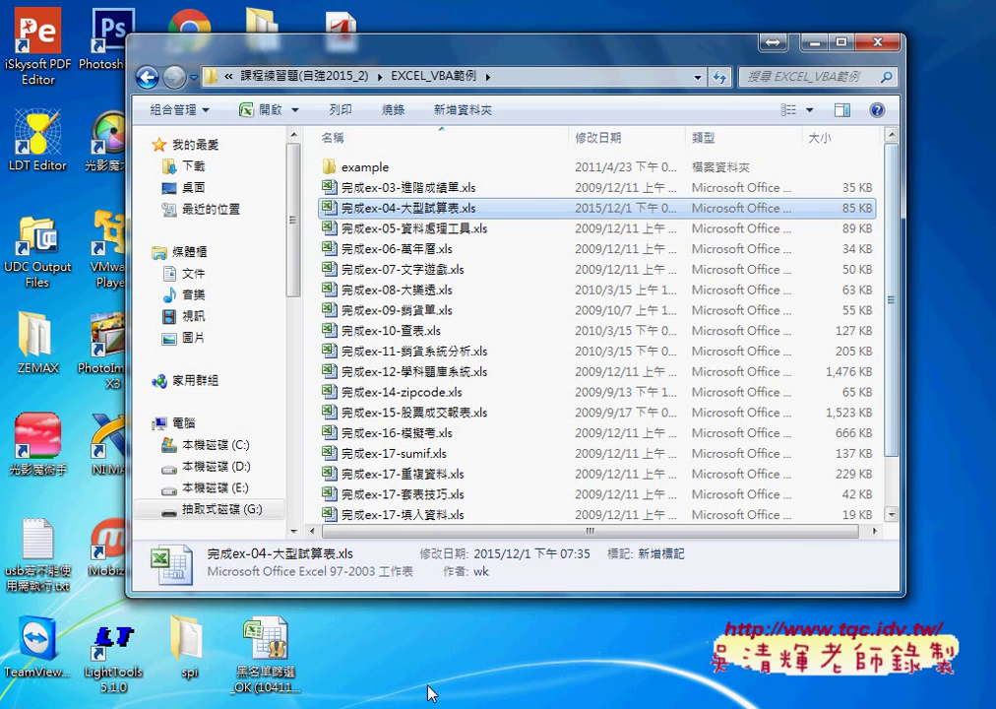
pyautogui.moveTo(433, 699)
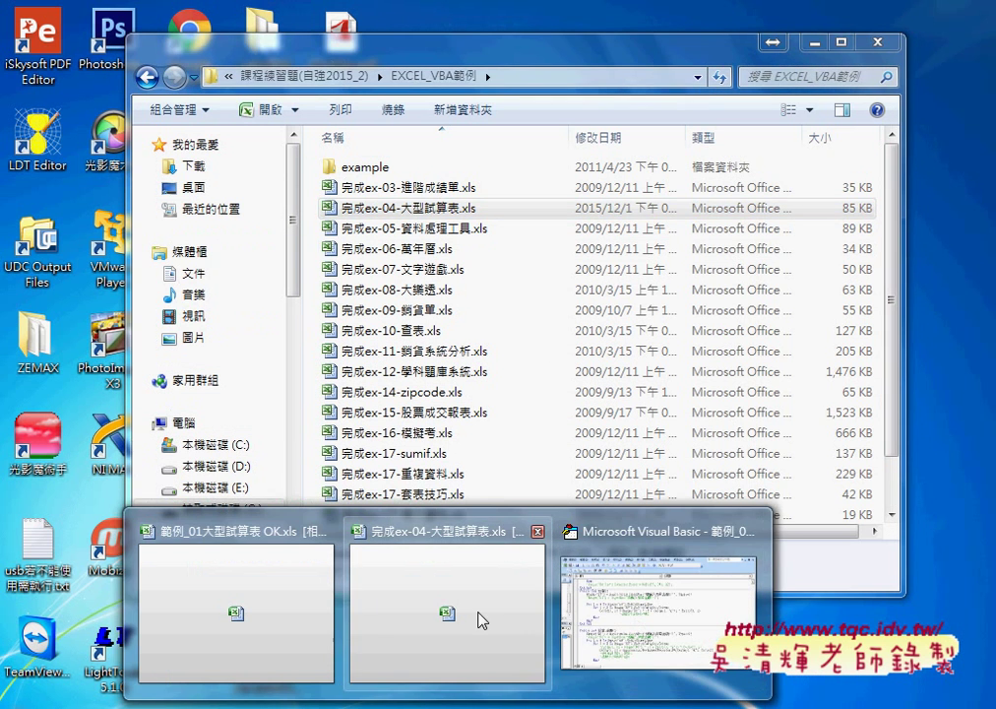
pyautogui.click(236, 610)
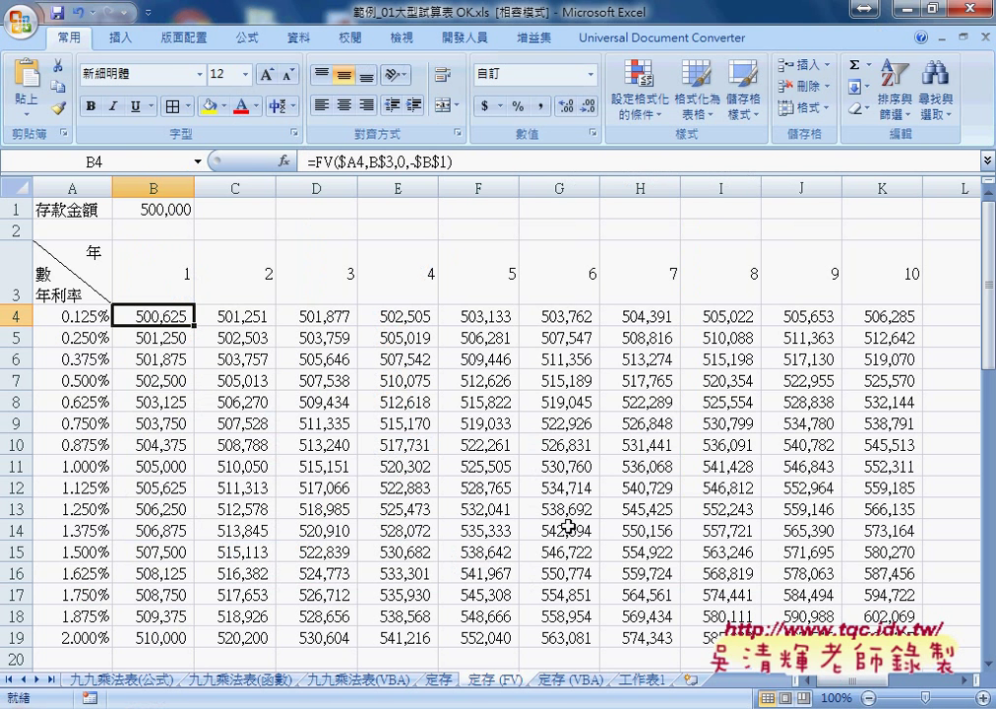
# Switch back to the 定存 (VBA) sheet, where I8 shows 525,554
pyautogui.click(561, 679)
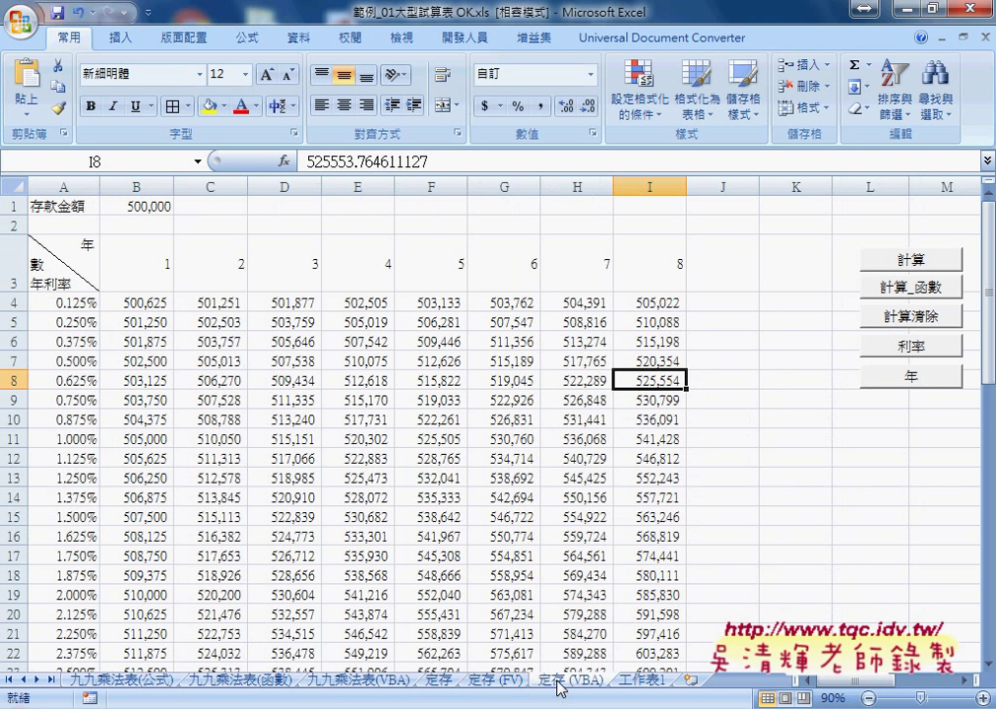